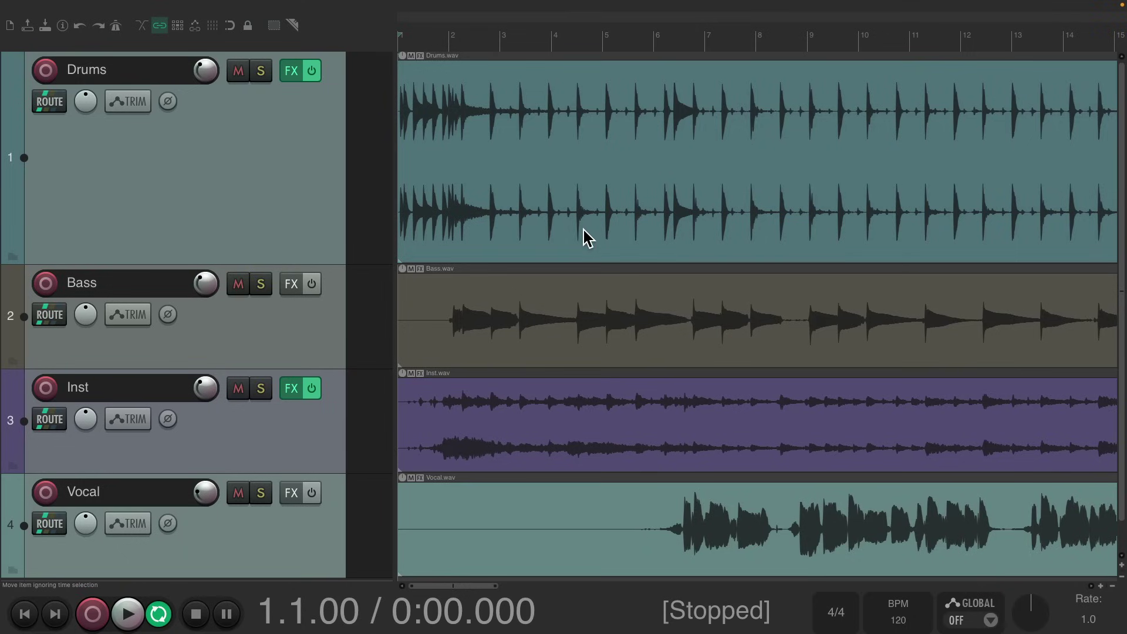
Step: Listen to the recording, then change the project time signature from 4/4 to 6/8
{"action": "key", "text": "space"}
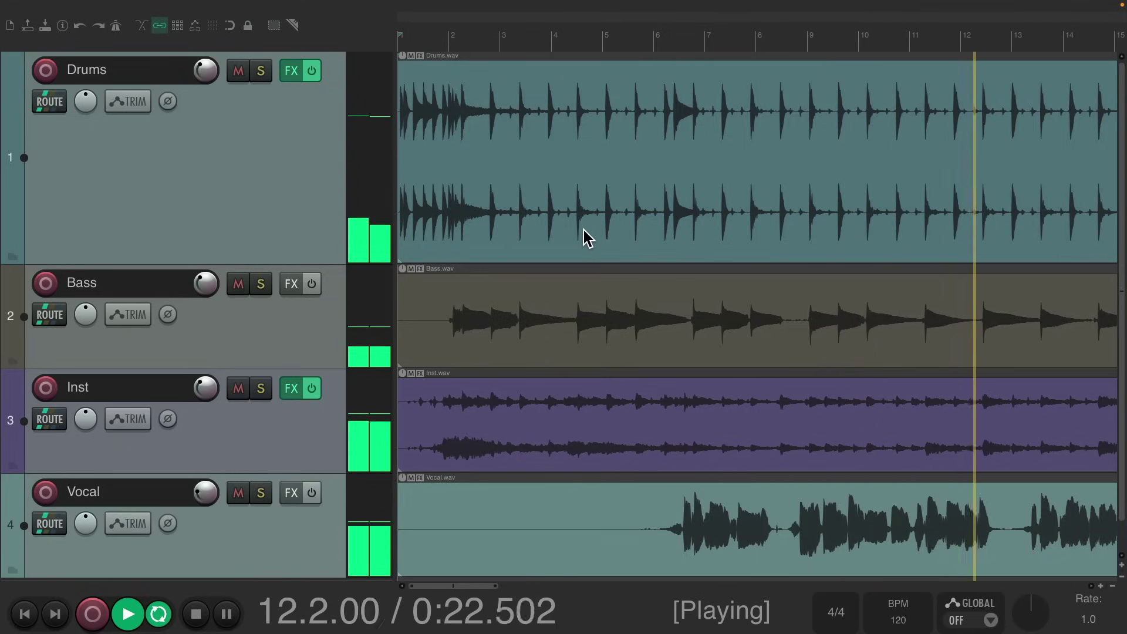
{"action": "key", "text": "space"}
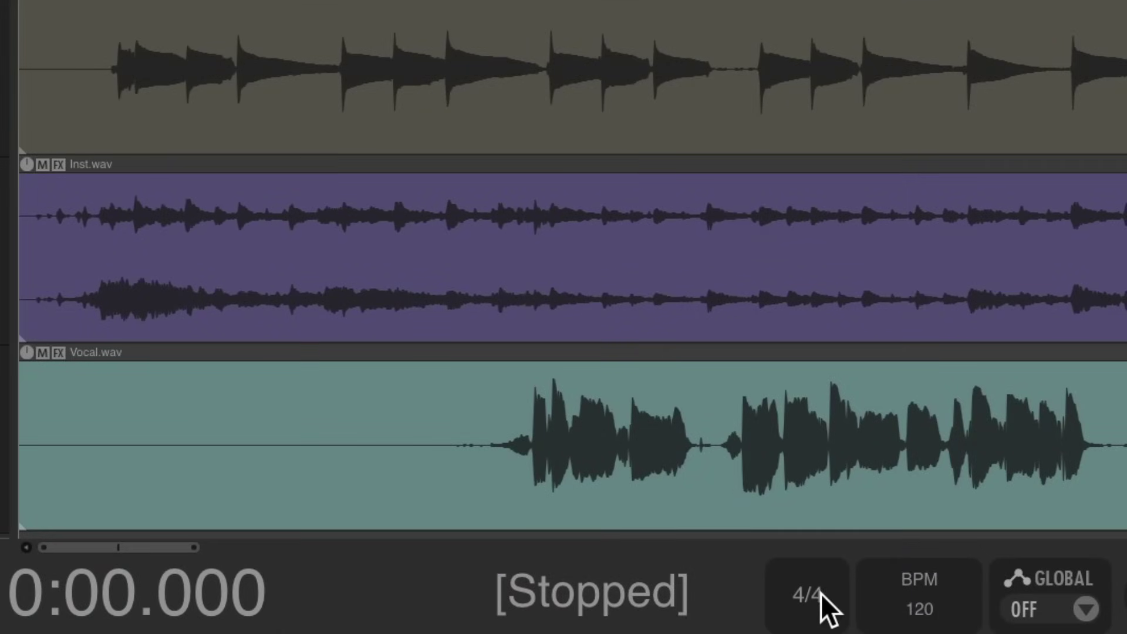
{"action": "left_click", "coordinate": [821, 593]}
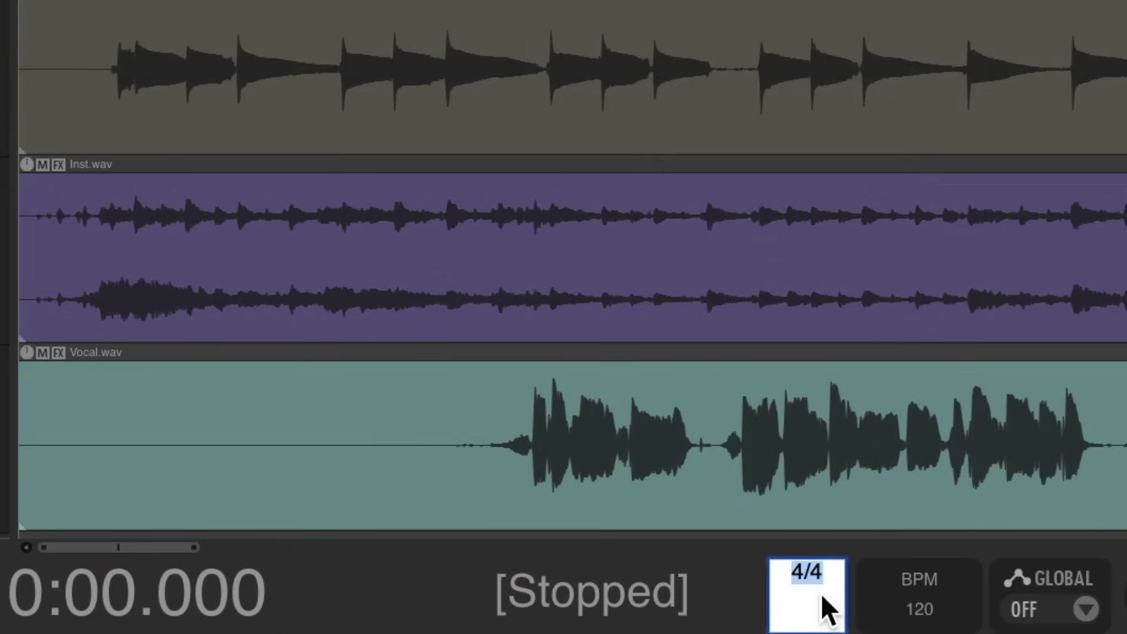
{"action": "type", "text": "6/8"}
{"action": "key", "text": "Return"}
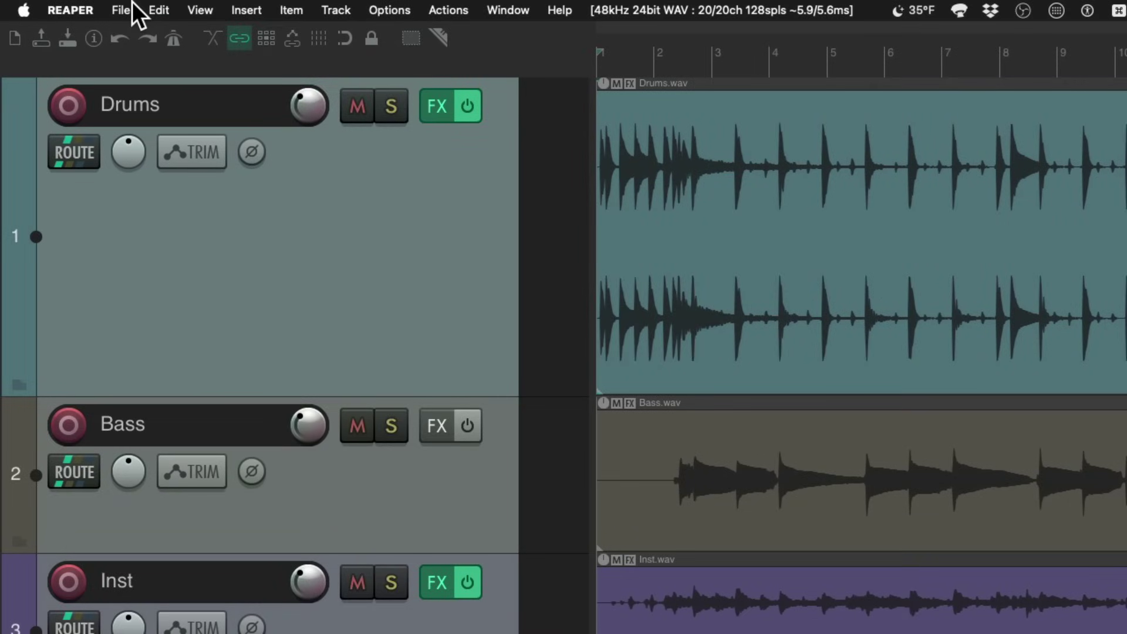
Step: In Project Settings, set the timebase for items, envelopes and markers to Time
{"action": "left_click", "coordinate": [132, 3]}
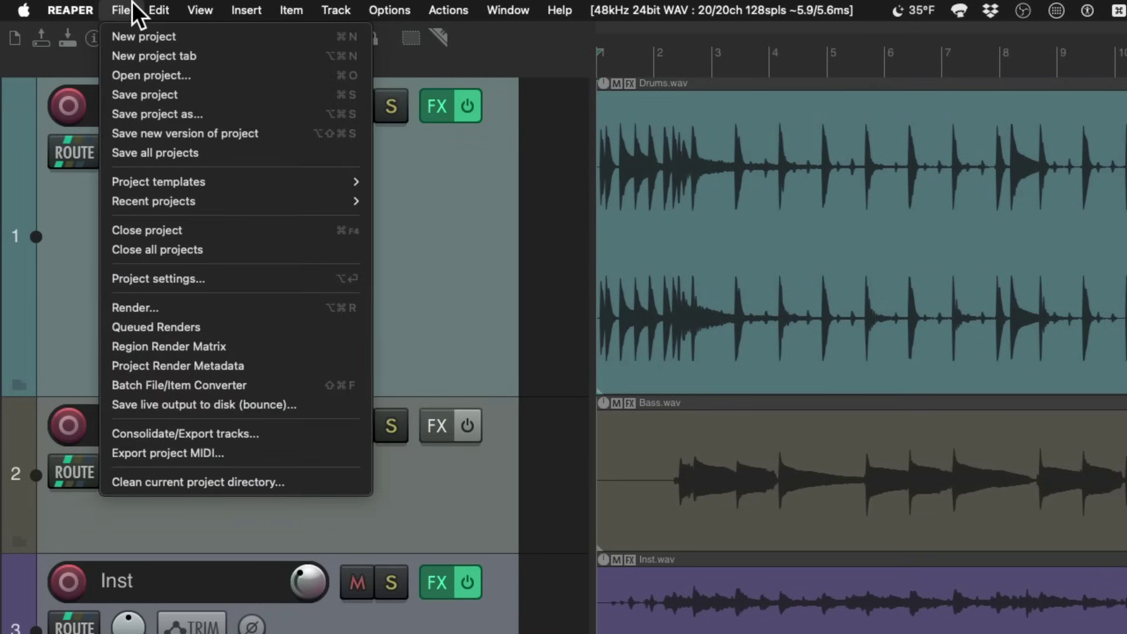
{"action": "left_click", "coordinate": [103, 283]}
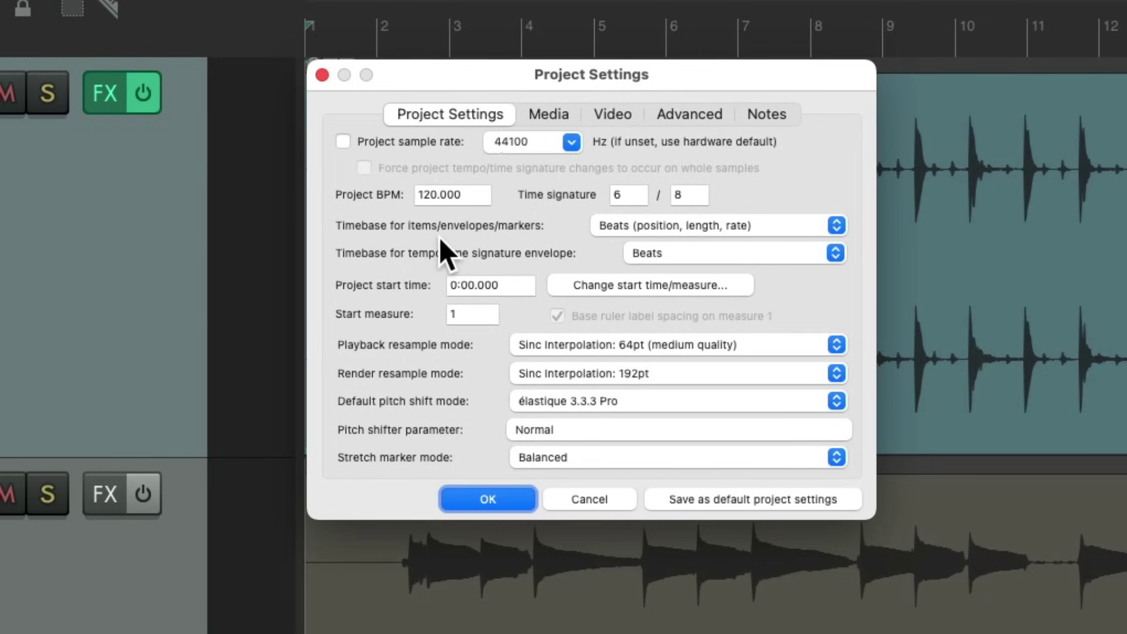
{"action": "left_click", "coordinate": [787, 223]}
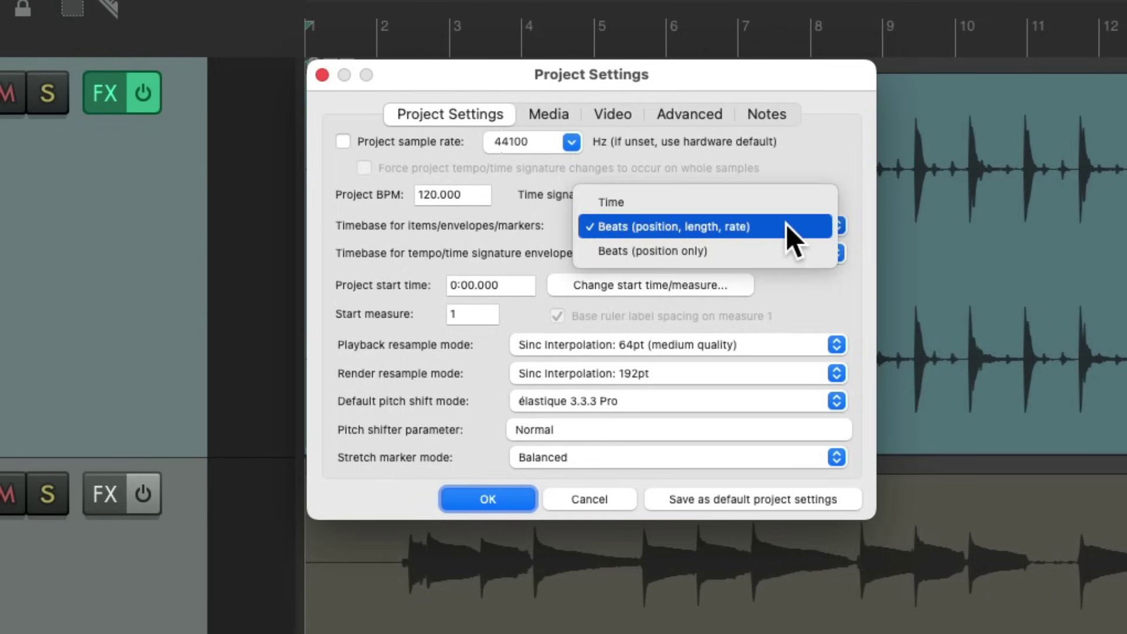
{"action": "left_click", "coordinate": [787, 205]}
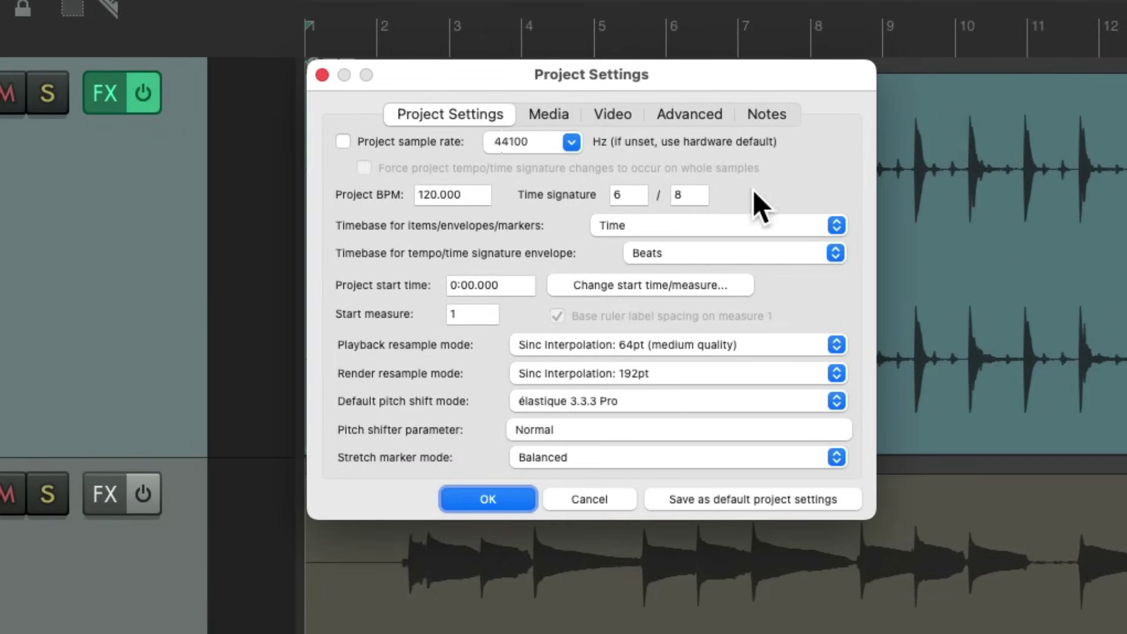
{"action": "left_click", "coordinate": [521, 496]}
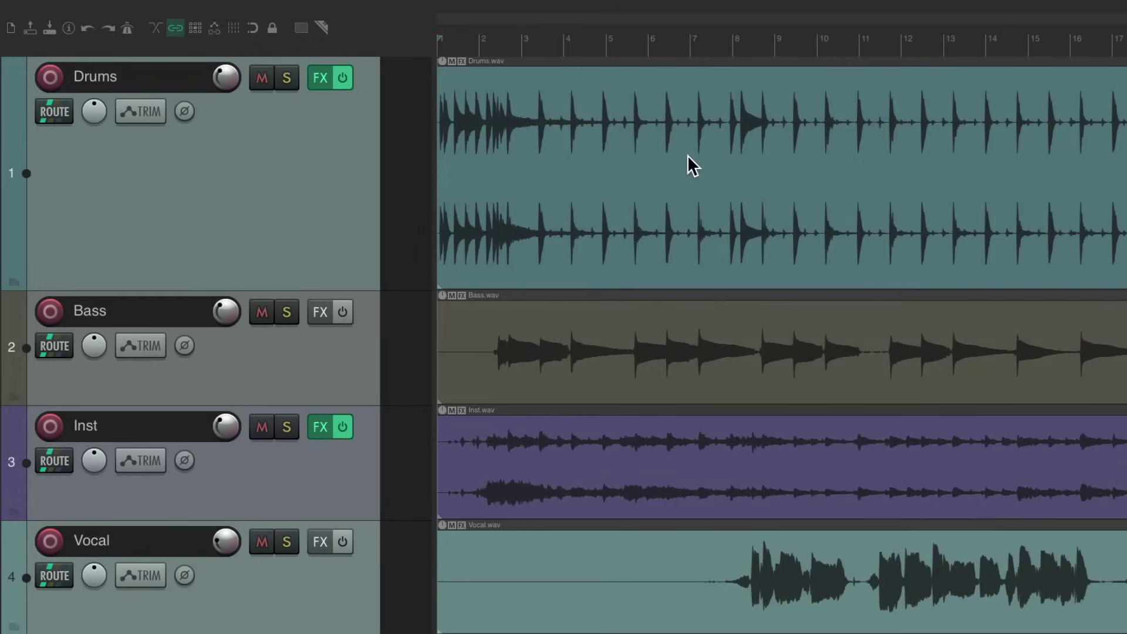
Step: Group all four items and drag the group right to start near bar 2
{"action": "key", "text": "ctrl+a"}
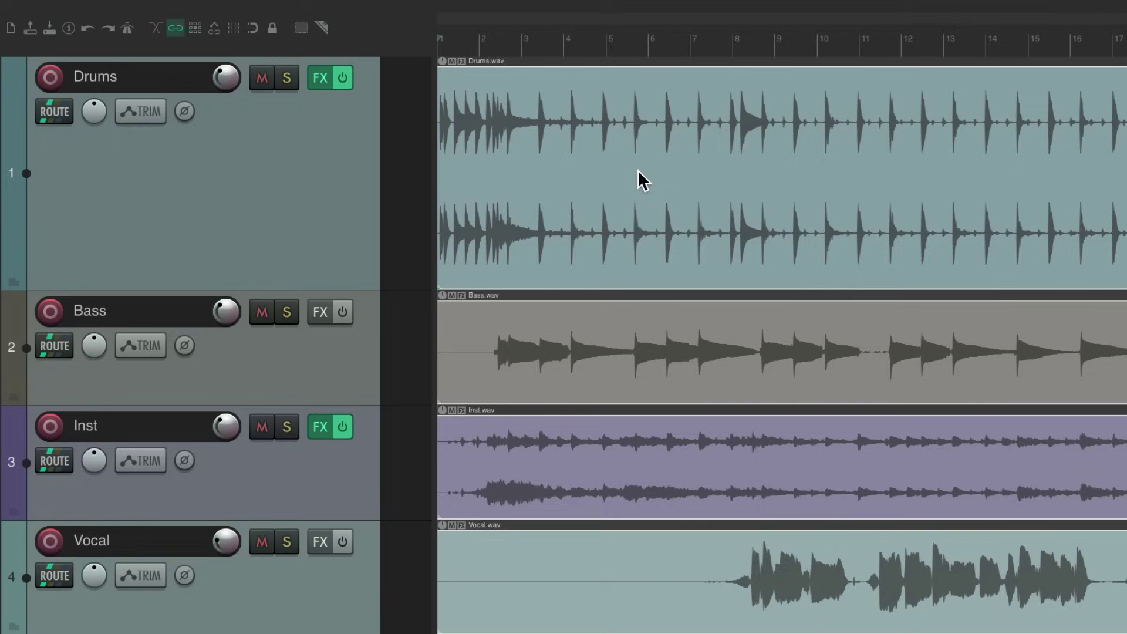
{"action": "key", "text": "g"}
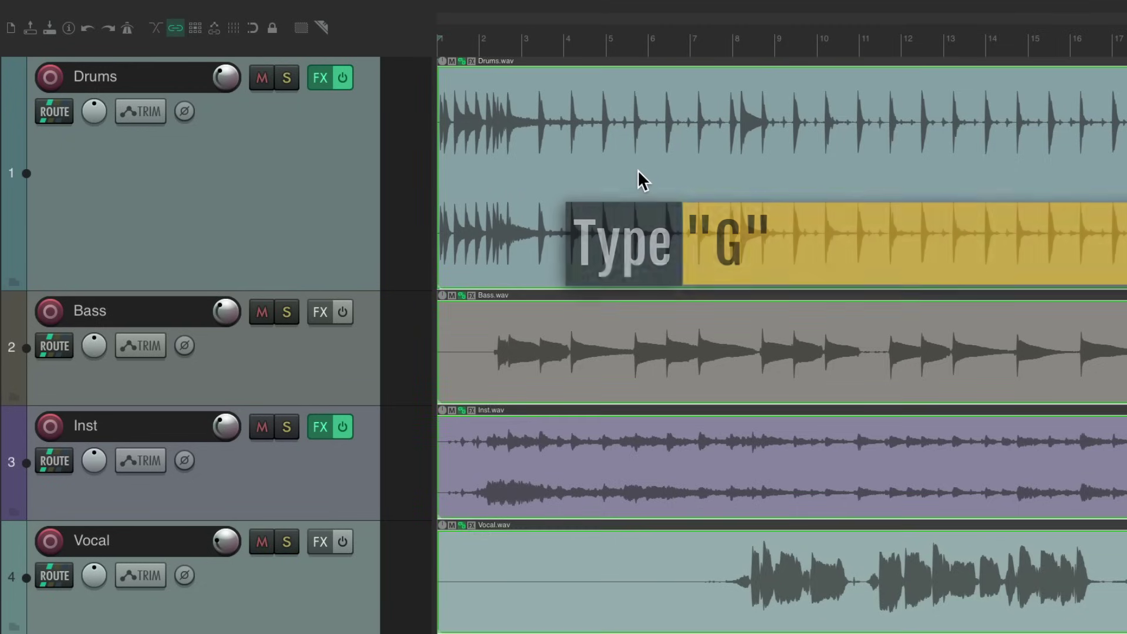
{"action": "key", "text": "Escape"}
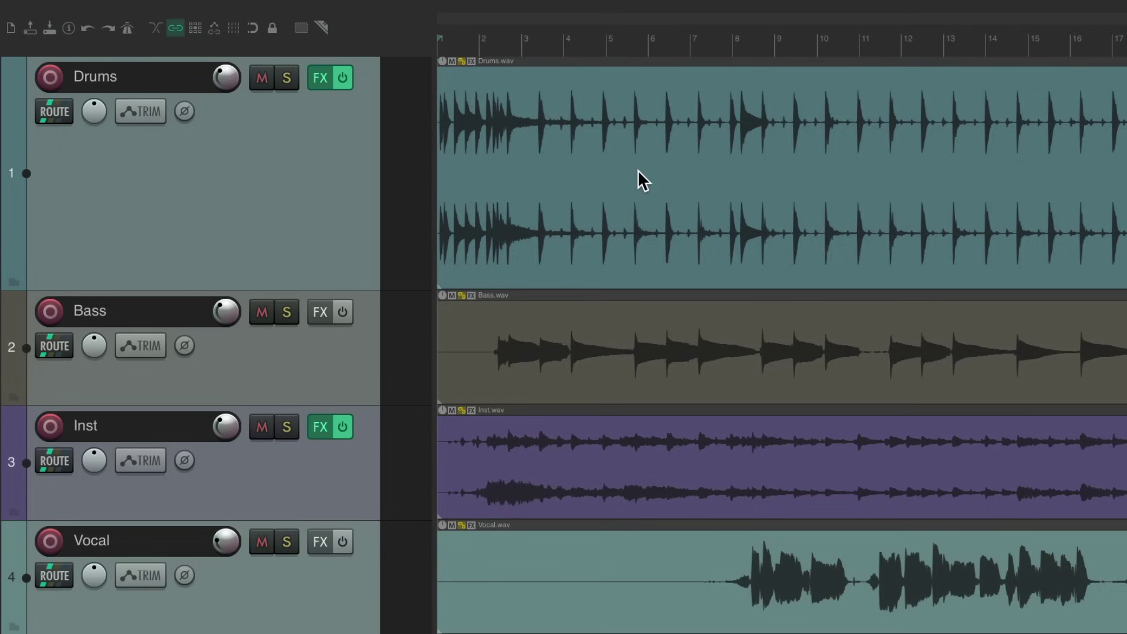
{"action": "left_click_drag", "start_coordinate": [531, 128], "coordinate": [581, 126]}
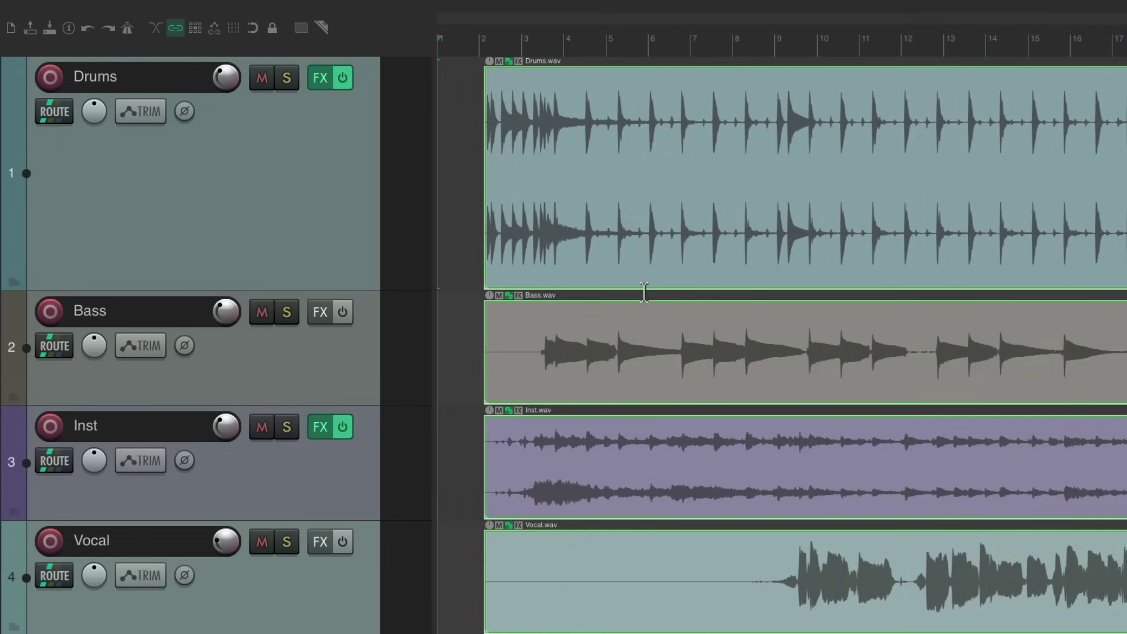
Step: Audition from bar 2 and drag the grouped items left toward the bar 2 line
{"action": "scroll", "coordinate": [452, 267], "scroll_direction": "up", "scroll_amount": 8}
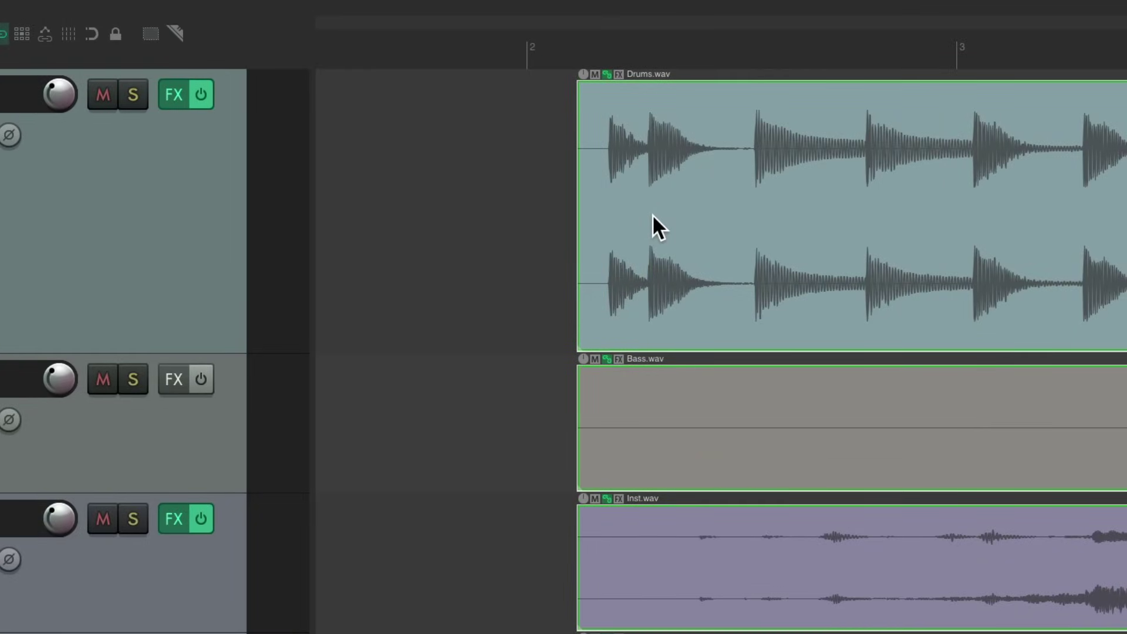
{"action": "left_click", "coordinate": [526, 206]}
{"action": "key", "text": "space"}
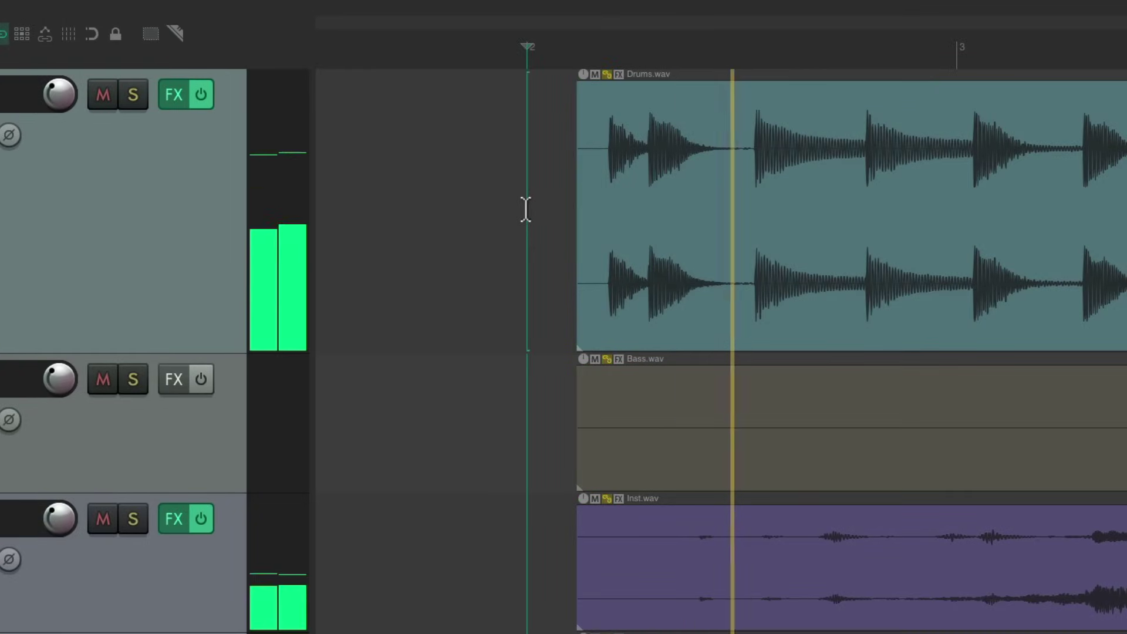
{"action": "key", "text": "space"}
{"action": "left_click_drag", "start_coordinate": [657, 210], "coordinate": [512, 265]}
Step: Fine-tune the group so the first drum hit sits on bar 2, then replay to check
{"action": "scroll", "coordinate": [529, 266], "scroll_direction": "up", "scroll_amount": 3}
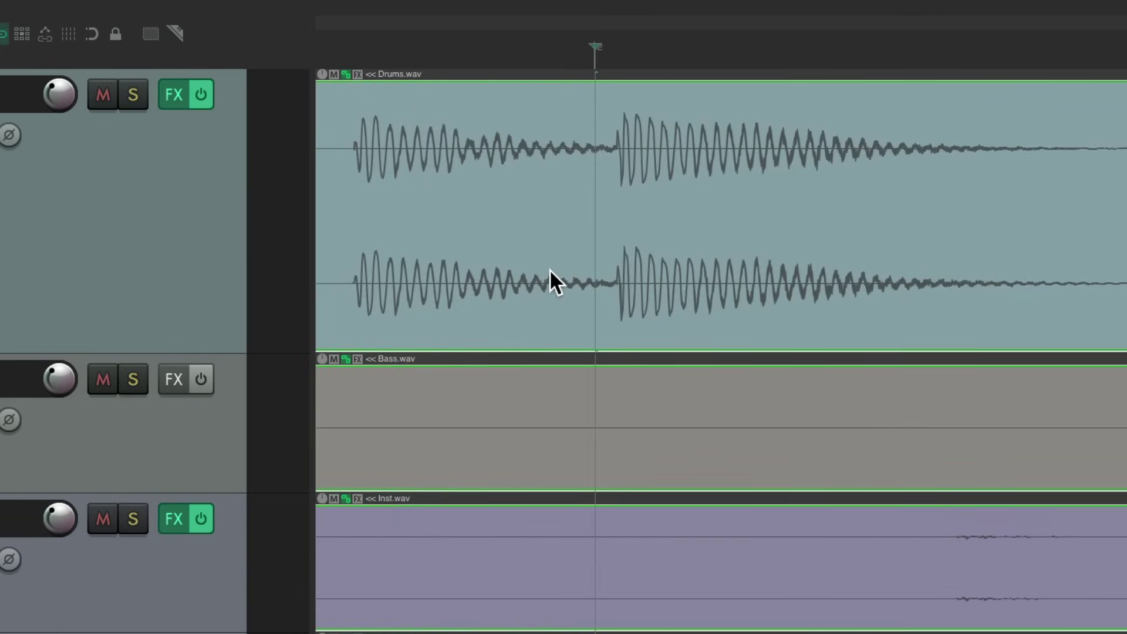
{"action": "scroll", "coordinate": [565, 262], "scroll_direction": "down", "scroll_amount": 3}
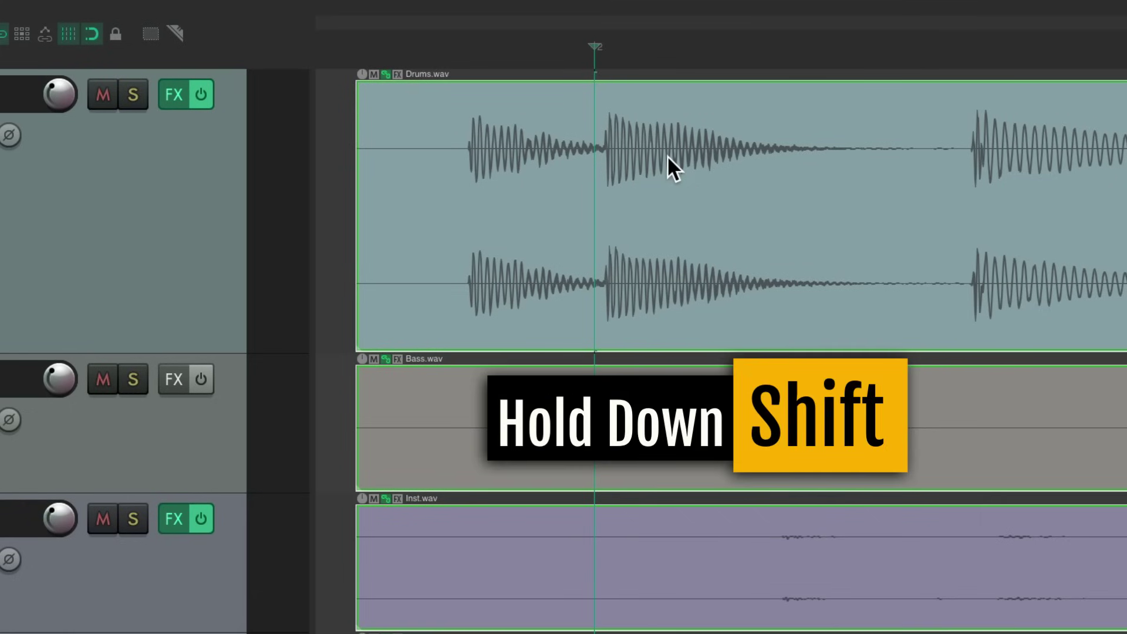
{"action": "mouse_move", "coordinate": [667, 157]}
{"action": "left_mouse_down"}
{"action": "mouse_move", "coordinate": [681, 156]}
{"action": "mouse_move", "coordinate": [649, 160]}
{"action": "left_mouse_up"}
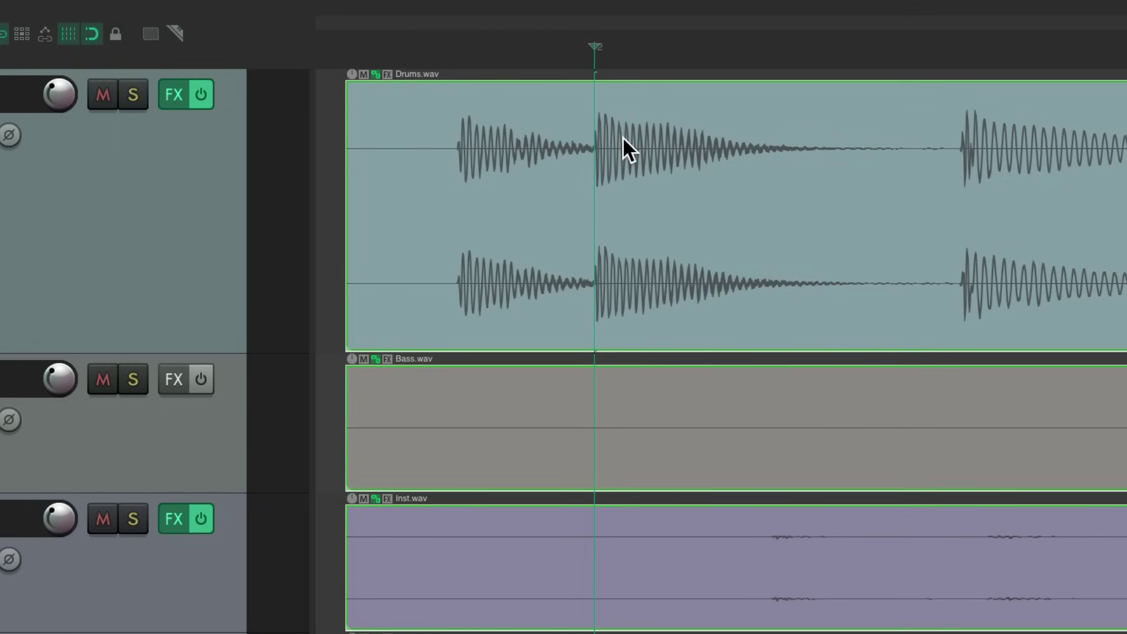
{"action": "scroll", "coordinate": [624, 139], "scroll_direction": "down", "scroll_amount": 5}
{"action": "left_click", "coordinate": [499, 174]}
{"action": "key", "text": "space"}
{"action": "scroll", "coordinate": [500, 173], "scroll_direction": "down", "scroll_amount": 4}
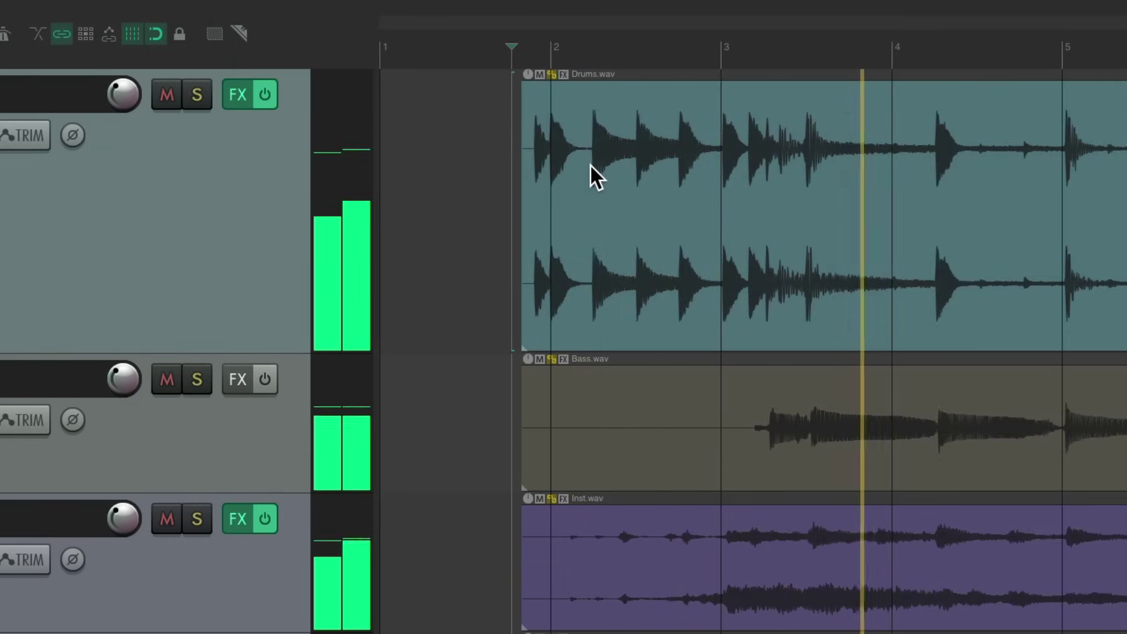
Step: Stop playback and insert a 120 BPM tempo marker at bar 2 with Shift+C
{"action": "key", "text": "space"}
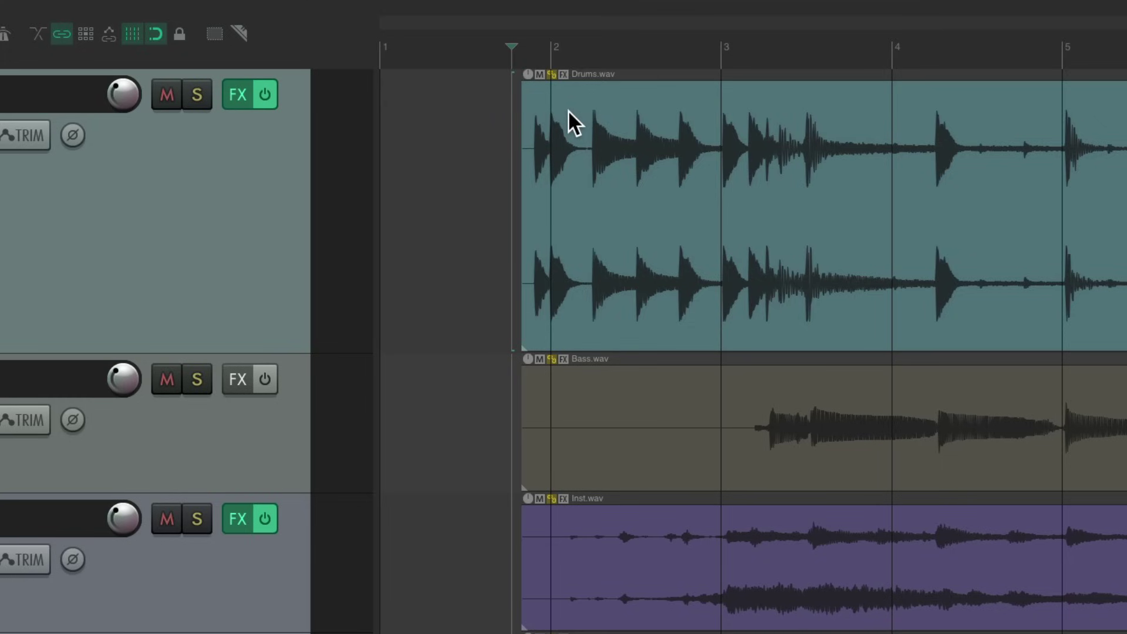
{"action": "left_click", "coordinate": [550, 49]}
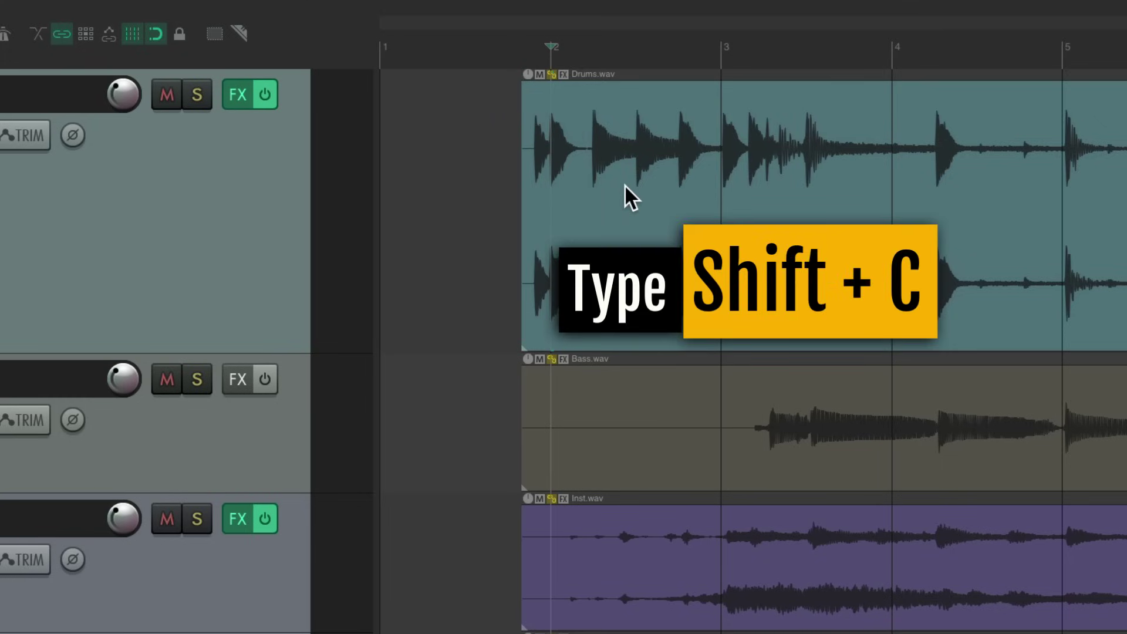
{"action": "key", "text": "shift+c"}
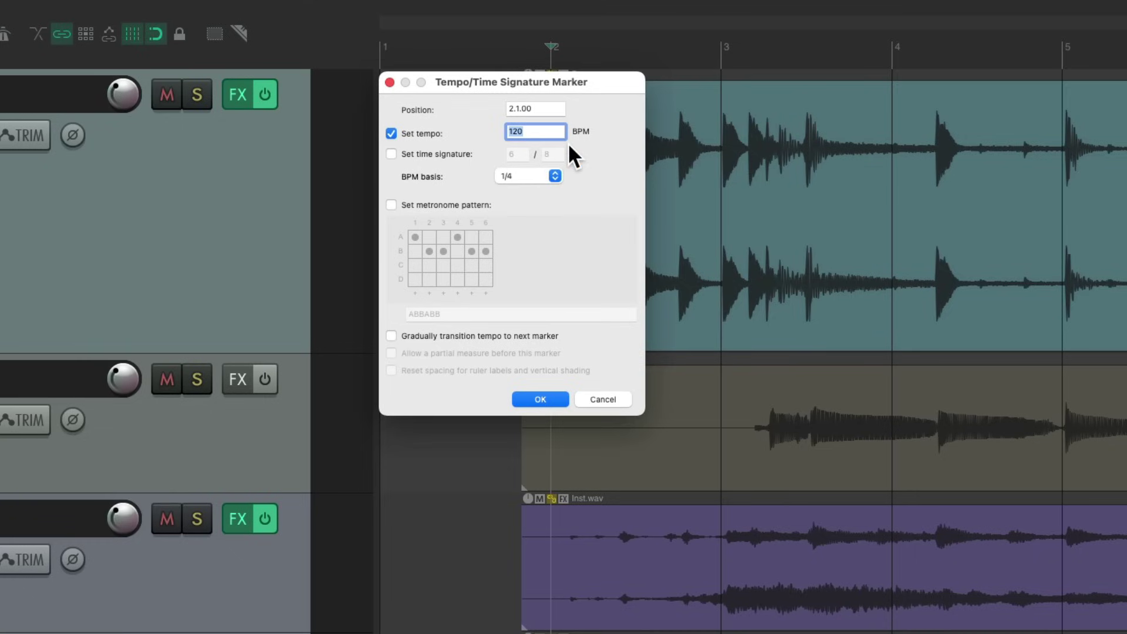
{"action": "left_click", "coordinate": [541, 400]}
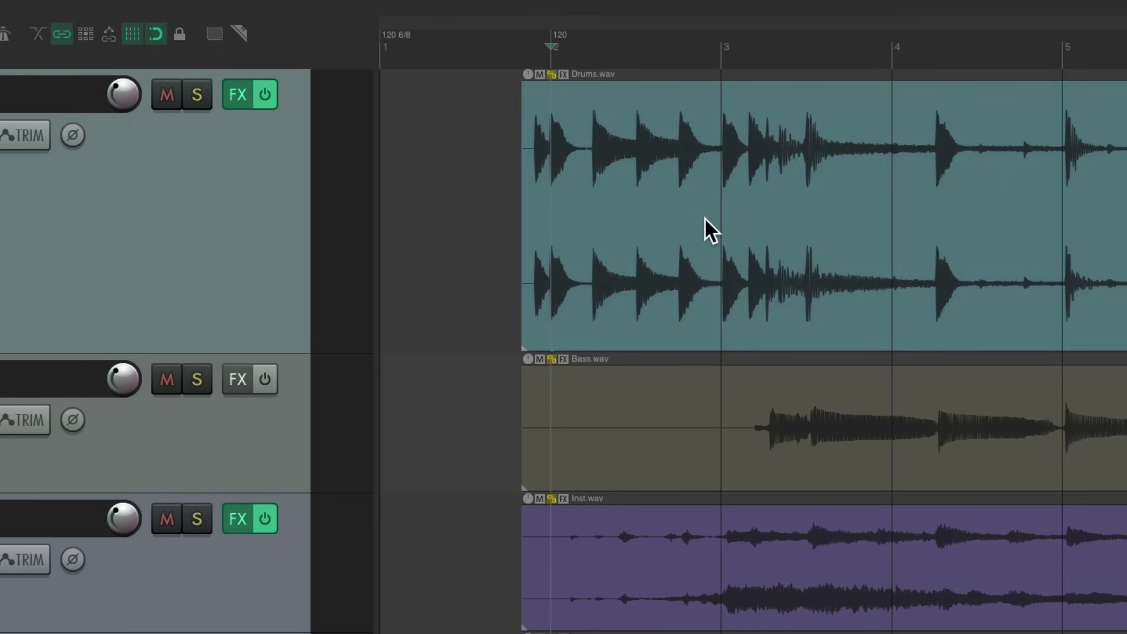
Step: Play back to check alignment, then start a new tempo marker at bar 3 (3.1.00)
{"action": "left_click", "coordinate": [476, 179]}
{"action": "key", "text": "space"}
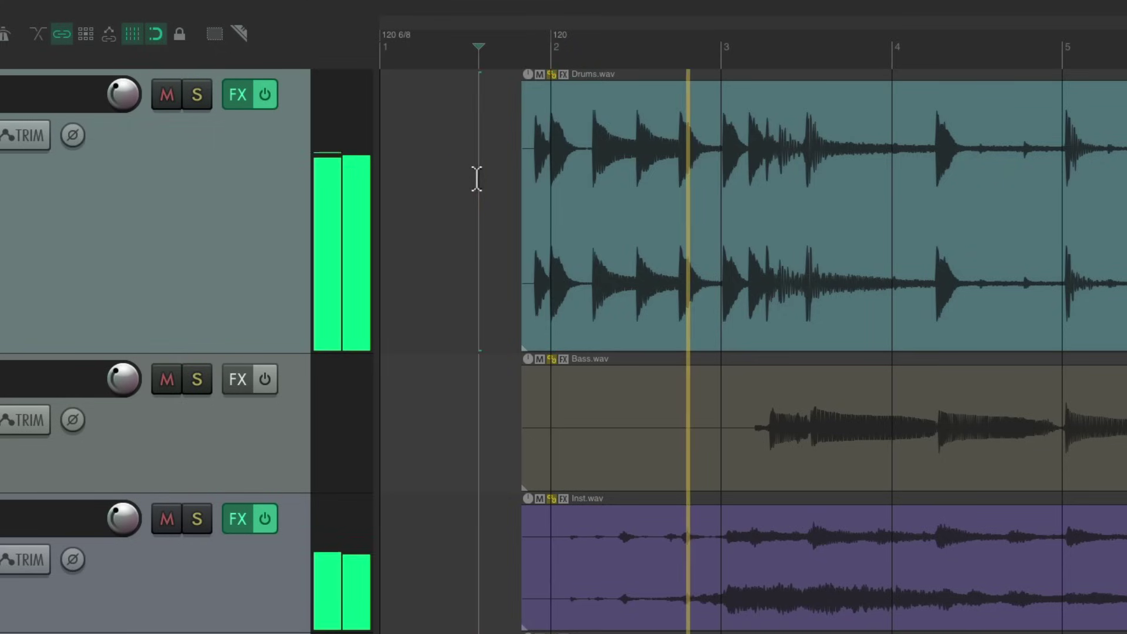
{"action": "key", "text": "space"}
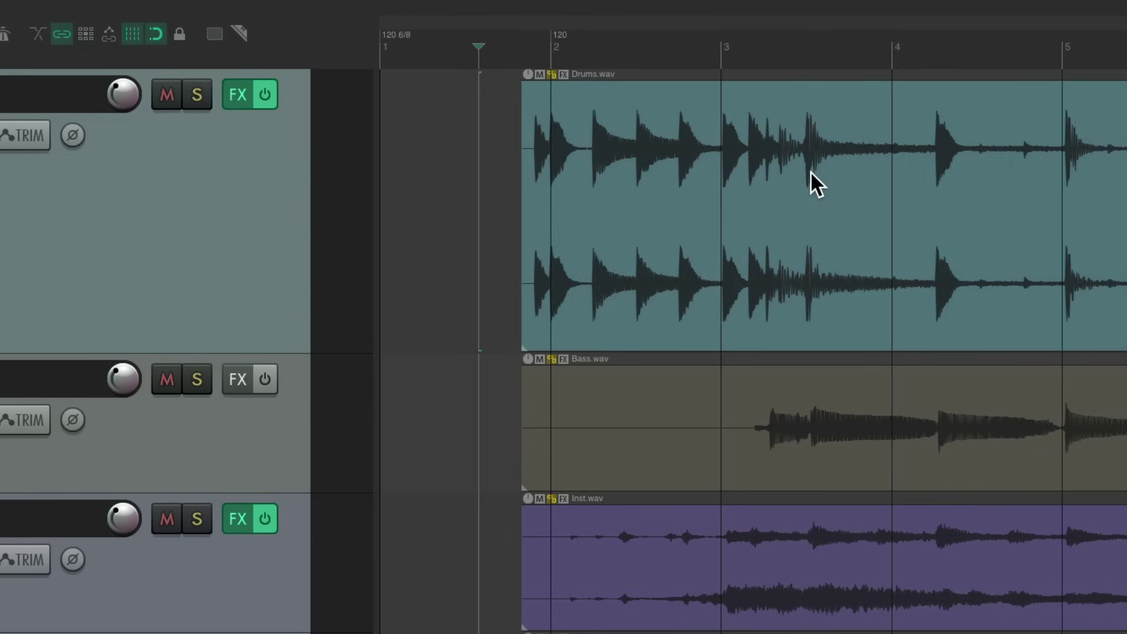
{"action": "left_click", "coordinate": [719, 56]}
{"action": "key", "text": "shift+c"}
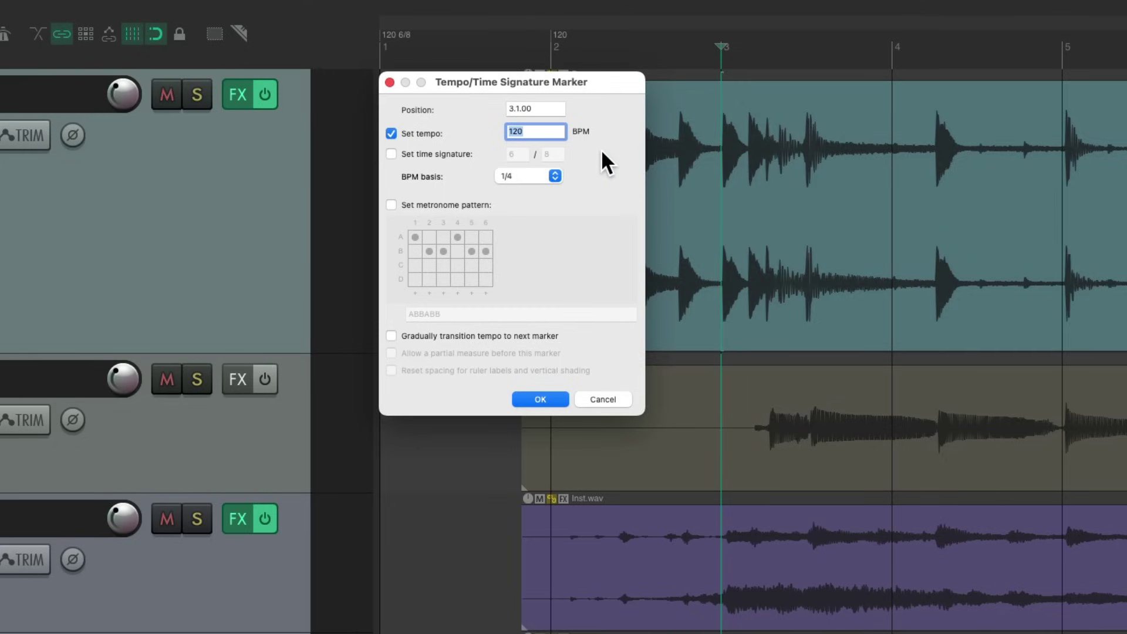
Step: Confirm the 120 BPM marker at bar 3 and drag it right to slow bar 2
{"action": "left_click", "coordinate": [551, 394]}
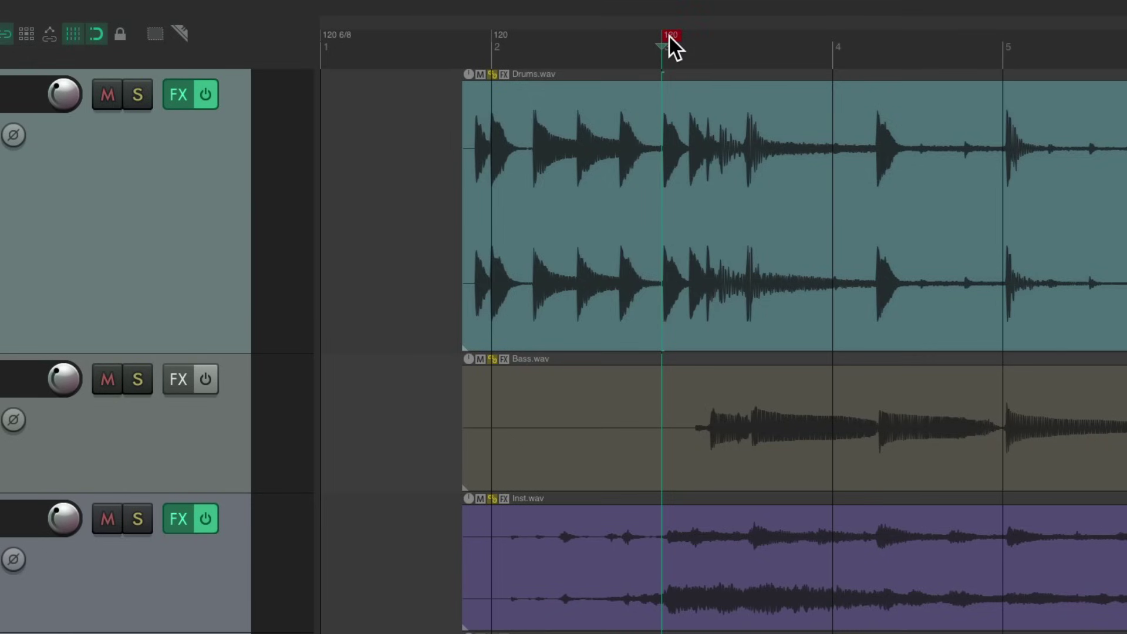
{"action": "mouse_move", "coordinate": [669, 35]}
{"action": "left_mouse_down"}
{"action": "mouse_move", "coordinate": [848, 40]}
{"action": "mouse_move", "coordinate": [675, 41]}
{"action": "left_mouse_up"}
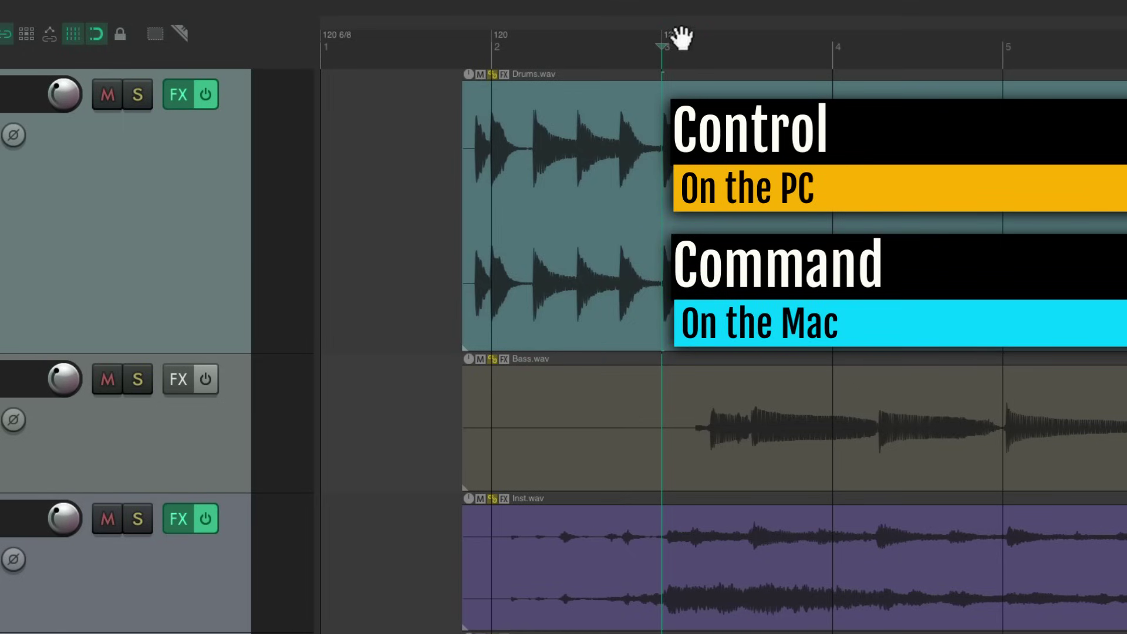
{"action": "mouse_move", "coordinate": [671, 37]}
{"action": "left_mouse_down"}
{"action": "mouse_move", "coordinate": [734, 38]}
{"action": "mouse_move", "coordinate": [713, 40]}
{"action": "left_mouse_up"}
{"action": "scroll", "coordinate": [582, 147], "scroll_direction": "down", "scroll_amount": 1}
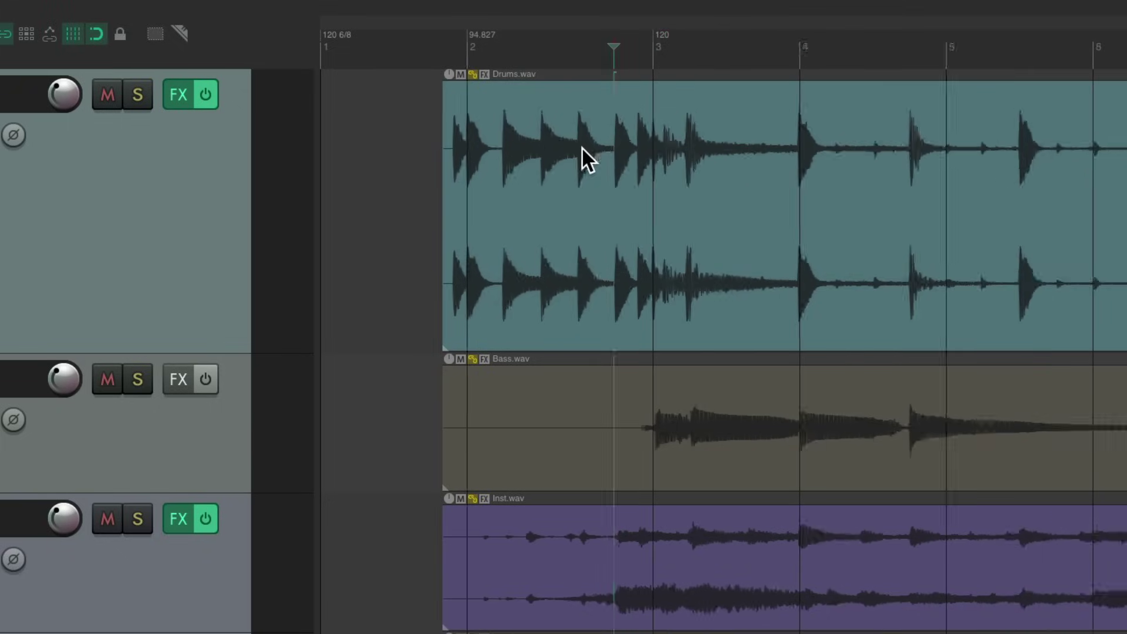
{"action": "scroll", "coordinate": [583, 147], "scroll_direction": "down", "scroll_amount": 1}
Step: Fine-tune the bar 3 marker onto the drum downbeat, leaving bar 2 at 80.088 BPM
{"action": "mouse_move", "coordinate": [546, 33]}
{"action": "left_mouse_down"}
{"action": "mouse_move", "coordinate": [639, 34]}
{"action": "mouse_move", "coordinate": [593, 34]}
{"action": "left_mouse_up"}
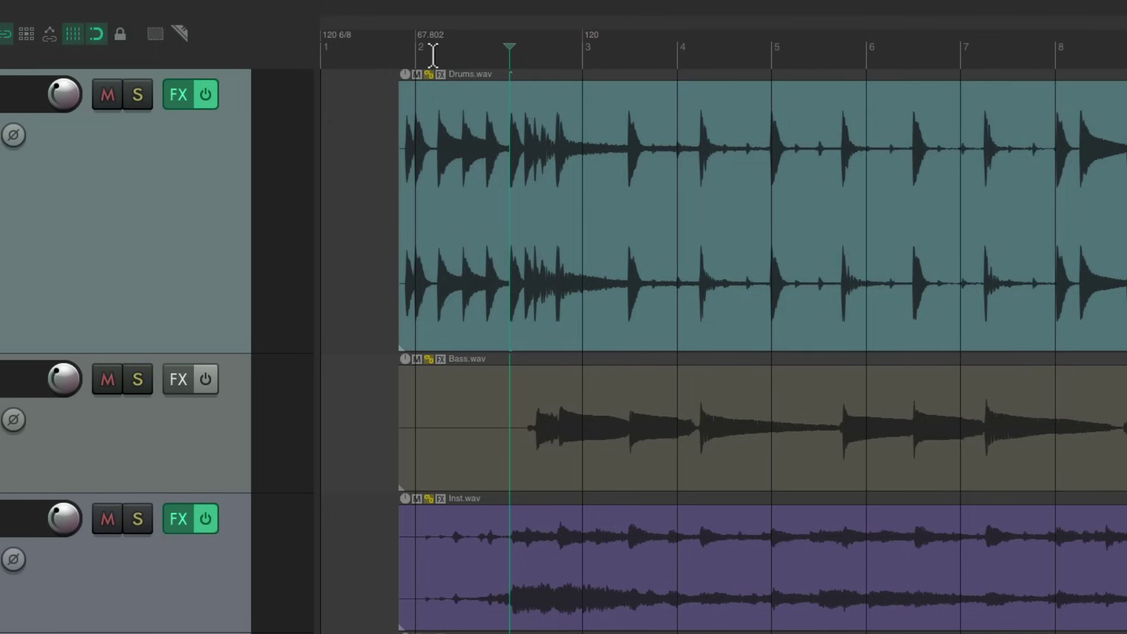
{"action": "left_click_drag", "start_coordinate": [591, 34], "coordinate": [565, 35]}
{"action": "scroll", "coordinate": [537, 195], "scroll_direction": "up", "scroll_amount": 12}
{"action": "left_click_drag", "start_coordinate": [633, 38], "coordinate": [580, 47]}
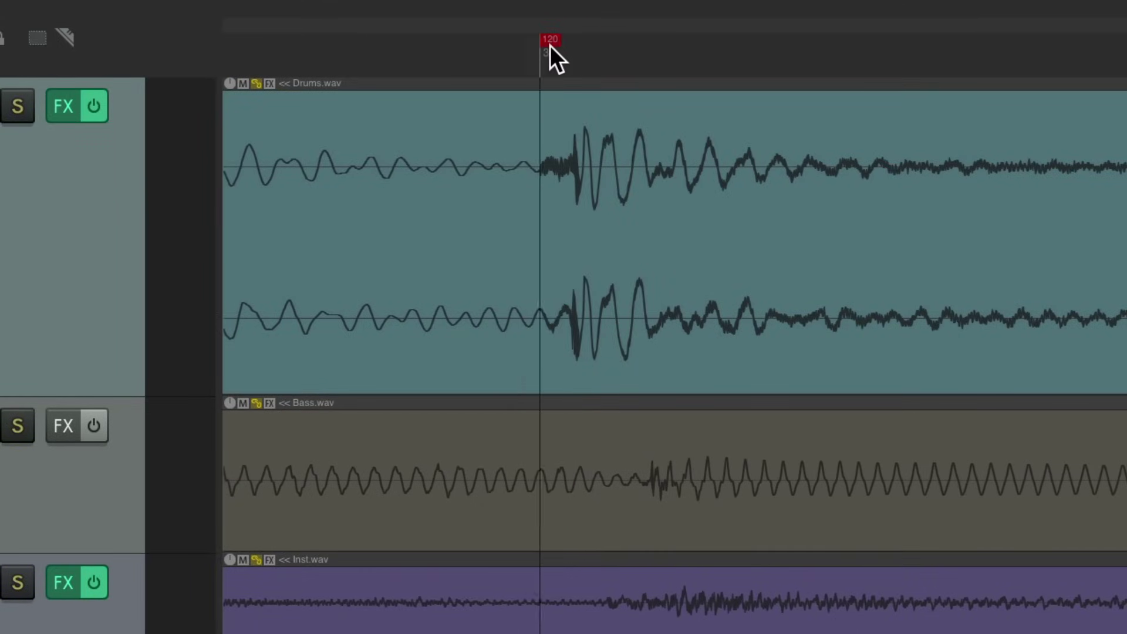
{"action": "scroll", "coordinate": [652, 234], "scroll_direction": "down", "scroll_amount": 10}
{"action": "scroll", "coordinate": [694, 234], "scroll_direction": "down", "scroll_amount": 6}
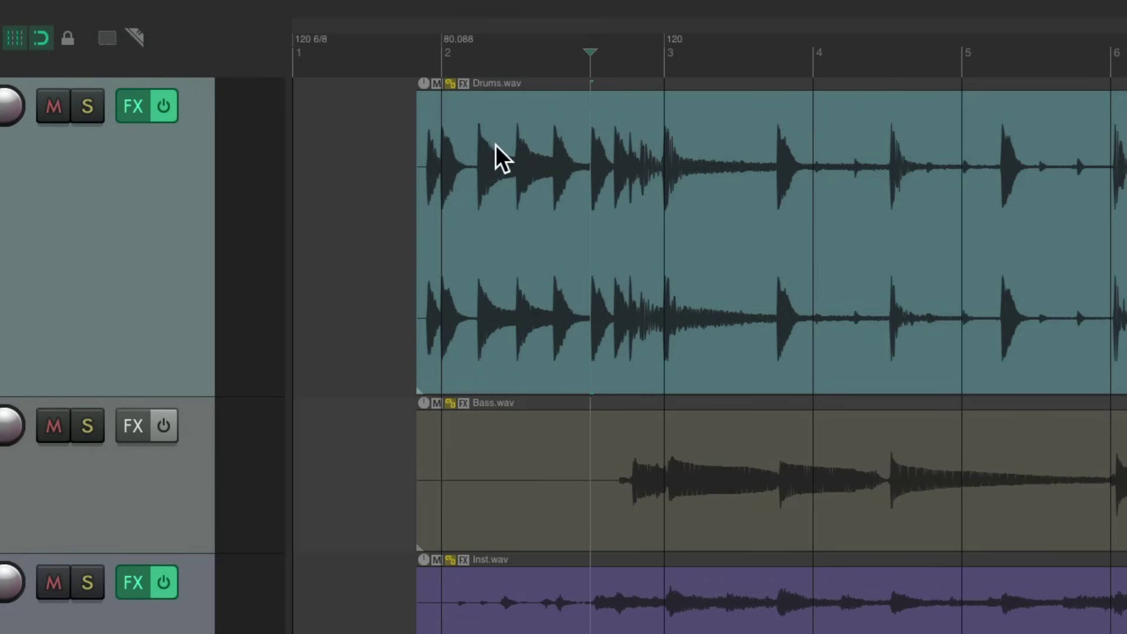
{"action": "left_click", "coordinate": [400, 170]}
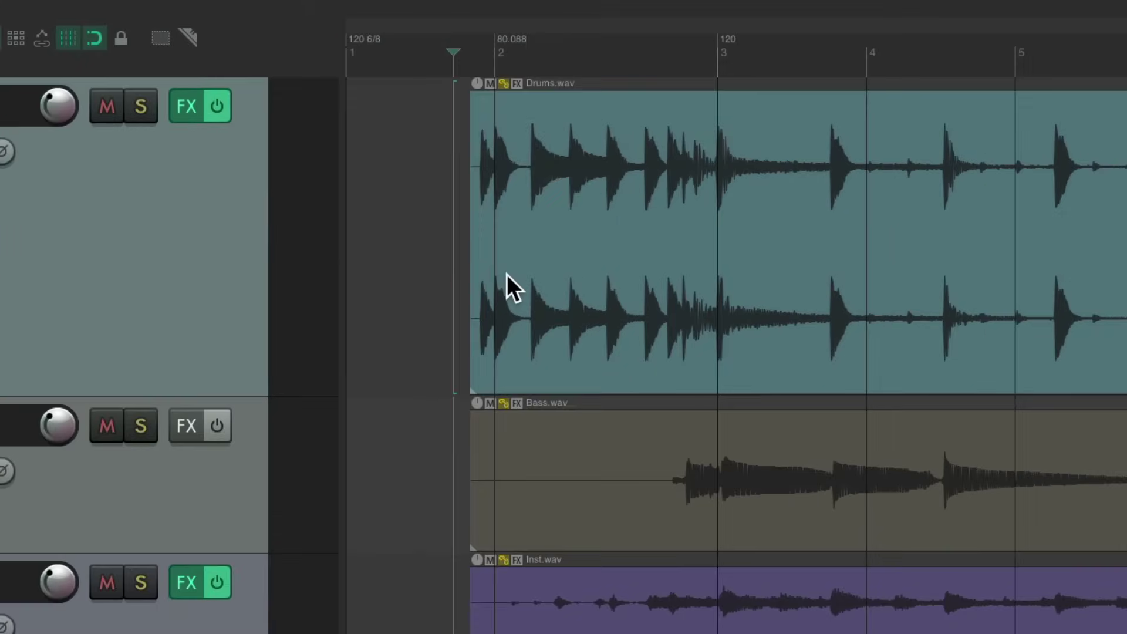
{"action": "key", "text": "space"}
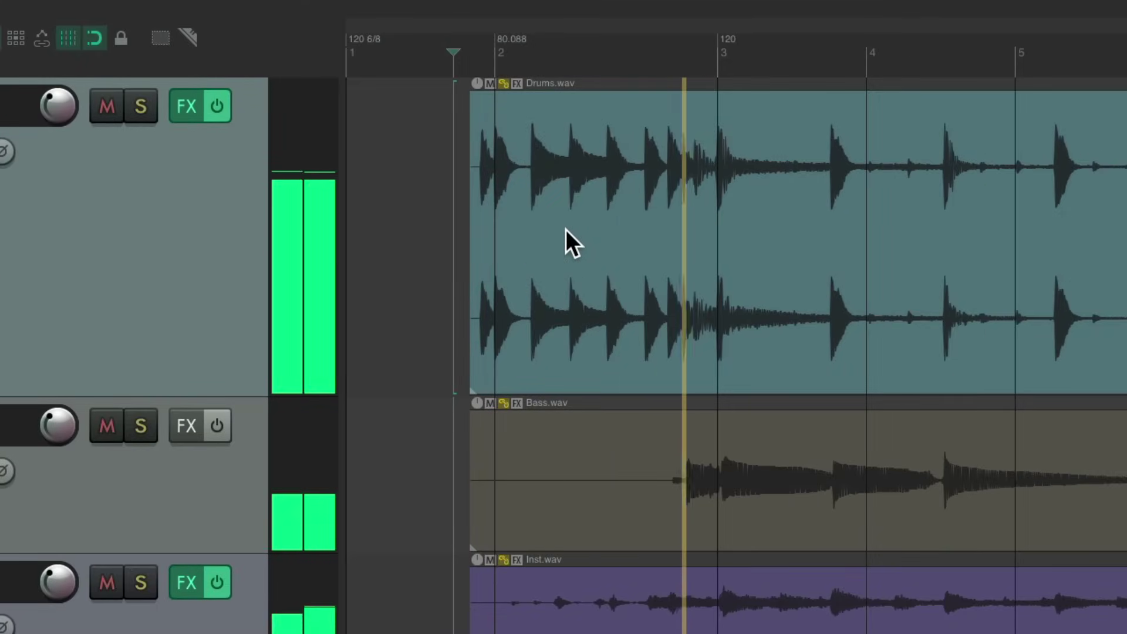
{"action": "key", "text": "space"}
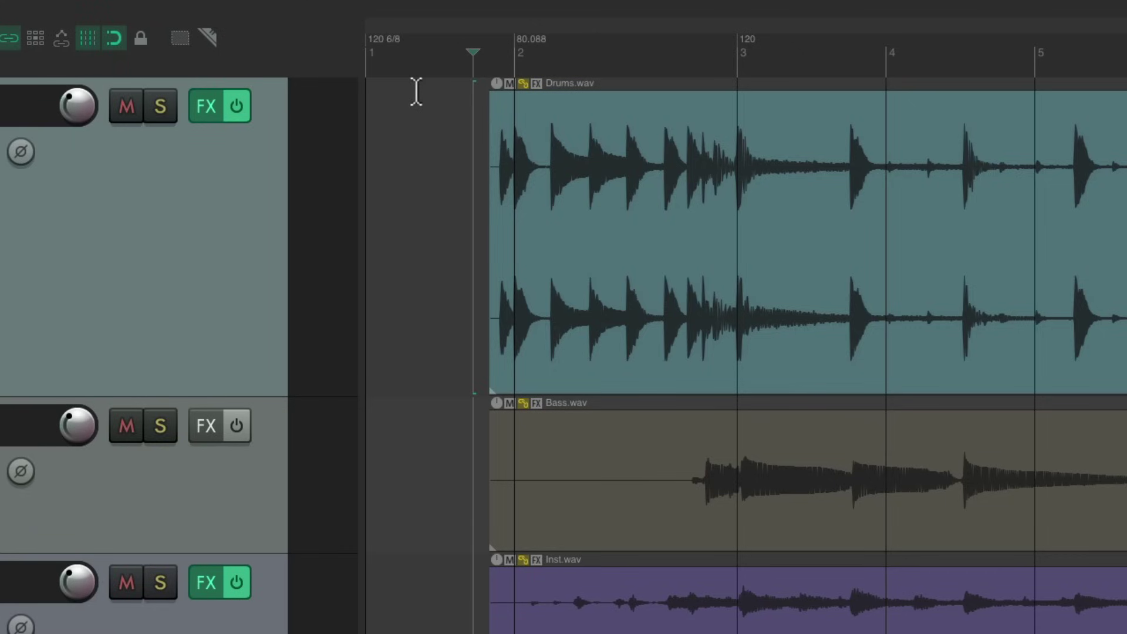
{"action": "key", "text": "Home"}
{"action": "key", "text": "space"}
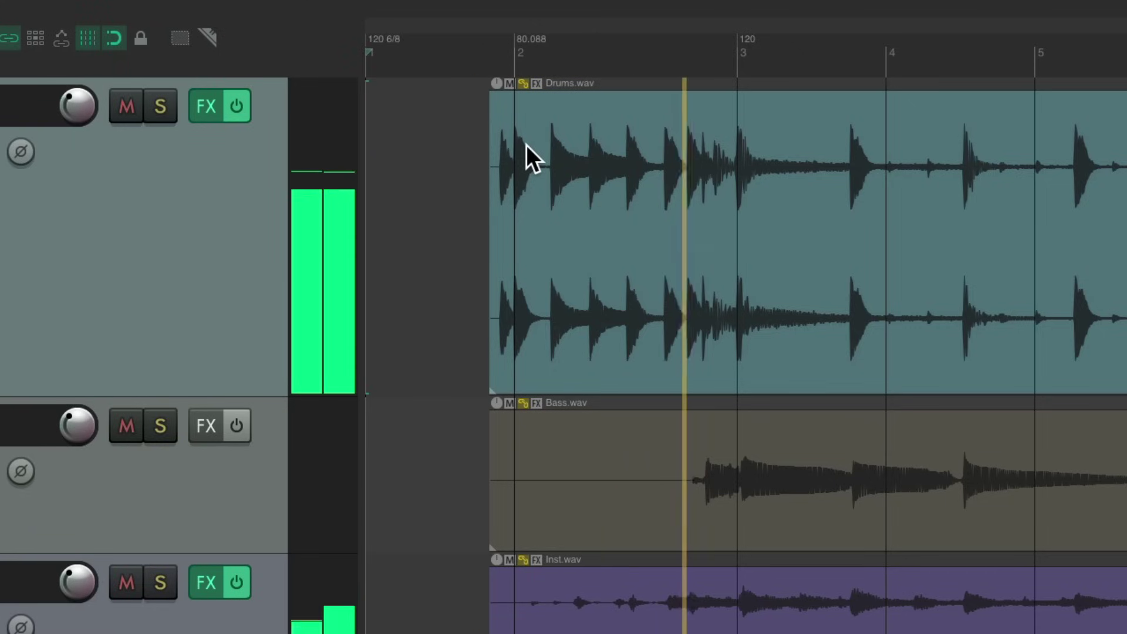
{"action": "key", "text": "space"}
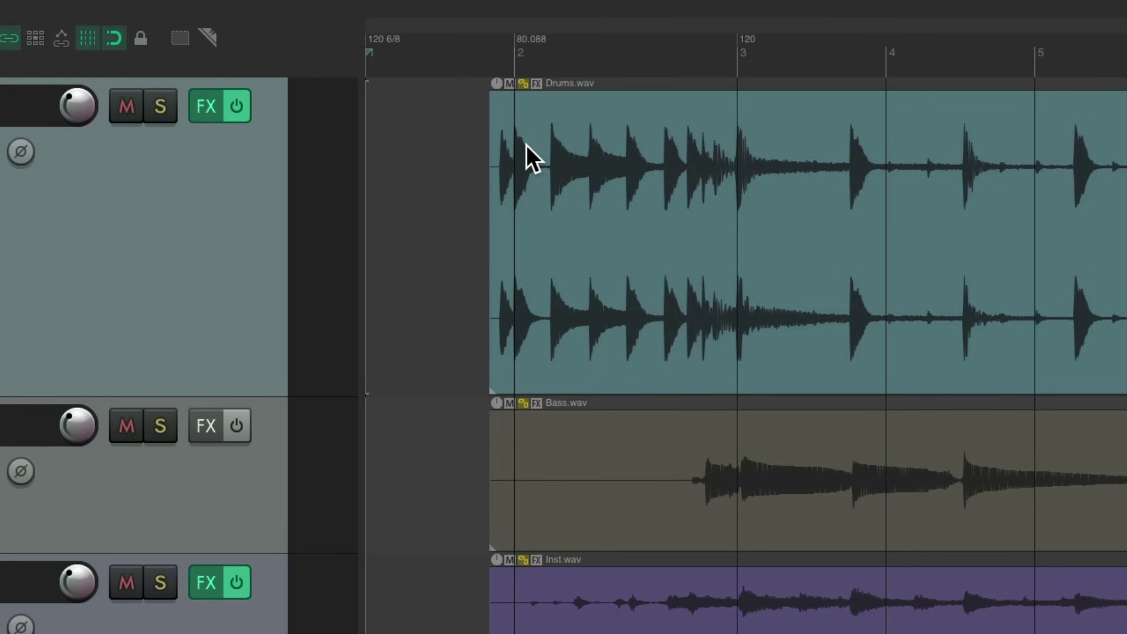
Step: Set the first tempo marker to 80 BPM and play back briefly to hear it
{"action": "double_click", "coordinate": [385, 40]}
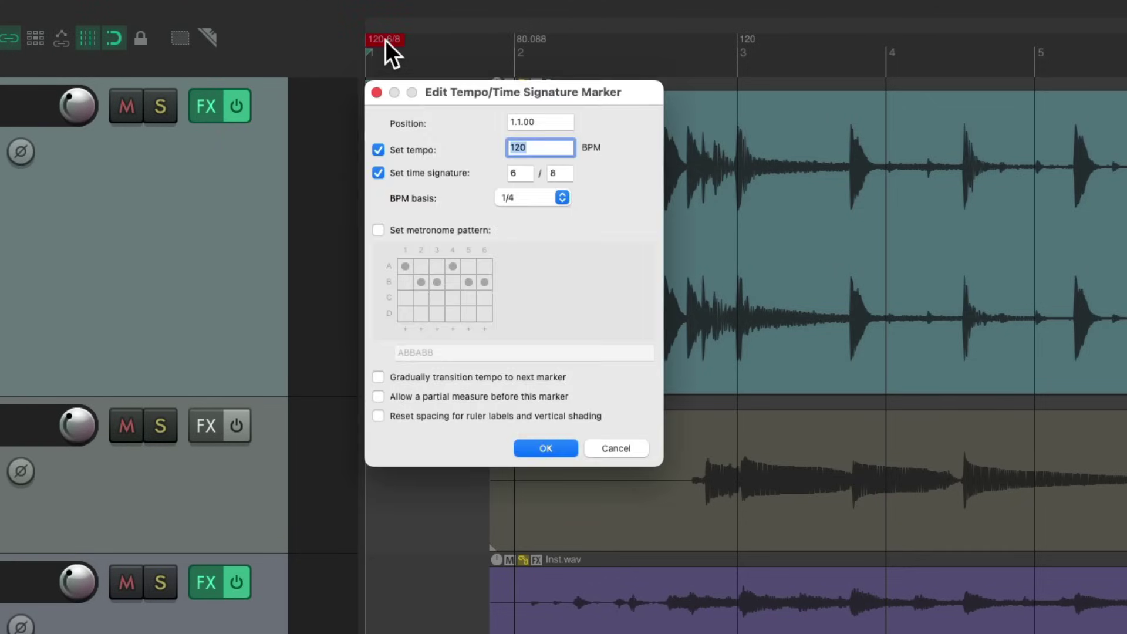
{"action": "type", "text": "80"}
{"action": "key", "text": "Return"}
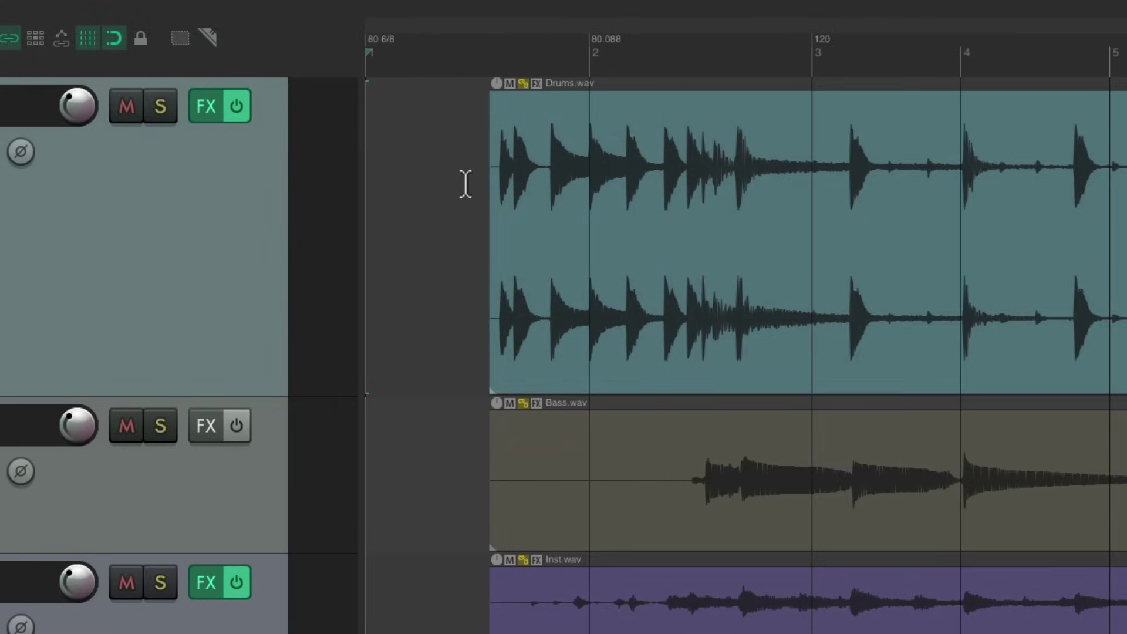
{"action": "key", "text": "space"}
{"action": "key", "text": "space"}
Step: Select all recordings and slide them so the first drum downbeat meets bar 2
{"action": "scroll", "coordinate": [544, 194], "scroll_direction": "up", "scroll_amount": 2}
{"action": "key", "text": "ctrl+a"}
{"action": "left_click_drag", "start_coordinate": [534, 143], "coordinate": [659, 165]}
{"action": "scroll", "coordinate": [576, 236], "scroll_direction": "up", "scroll_amount": 5}
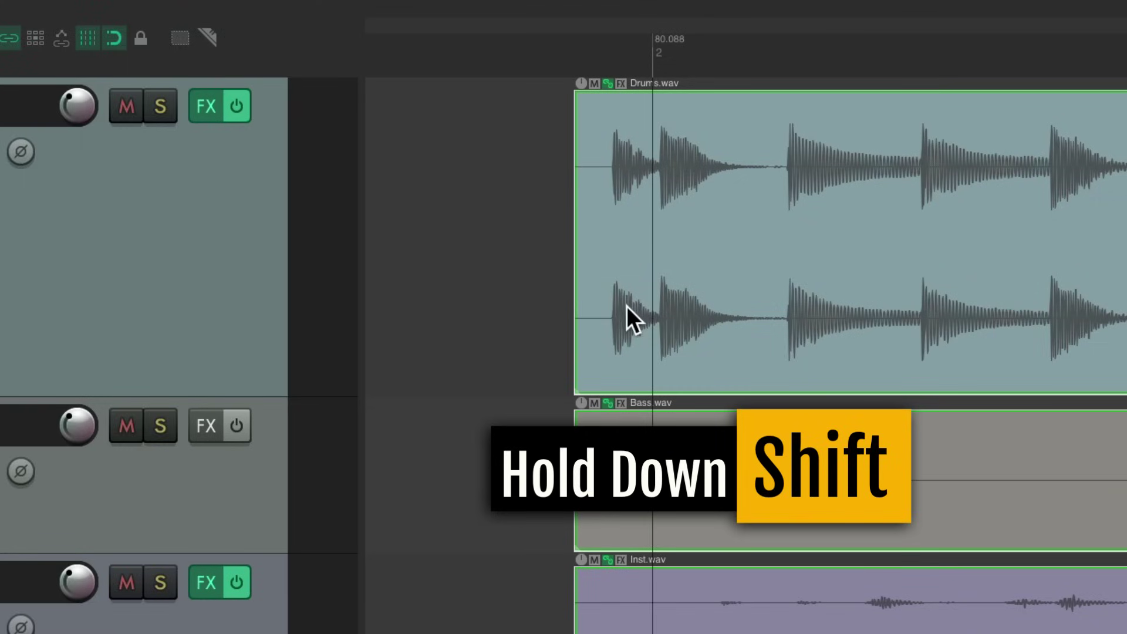
{"action": "left_click_drag", "start_coordinate": [910, 166], "coordinate": [787, 180]}
{"action": "scroll", "coordinate": [510, 210], "scroll_direction": "down", "scroll_amount": 8}
{"action": "left_click", "coordinate": [357, 202]}
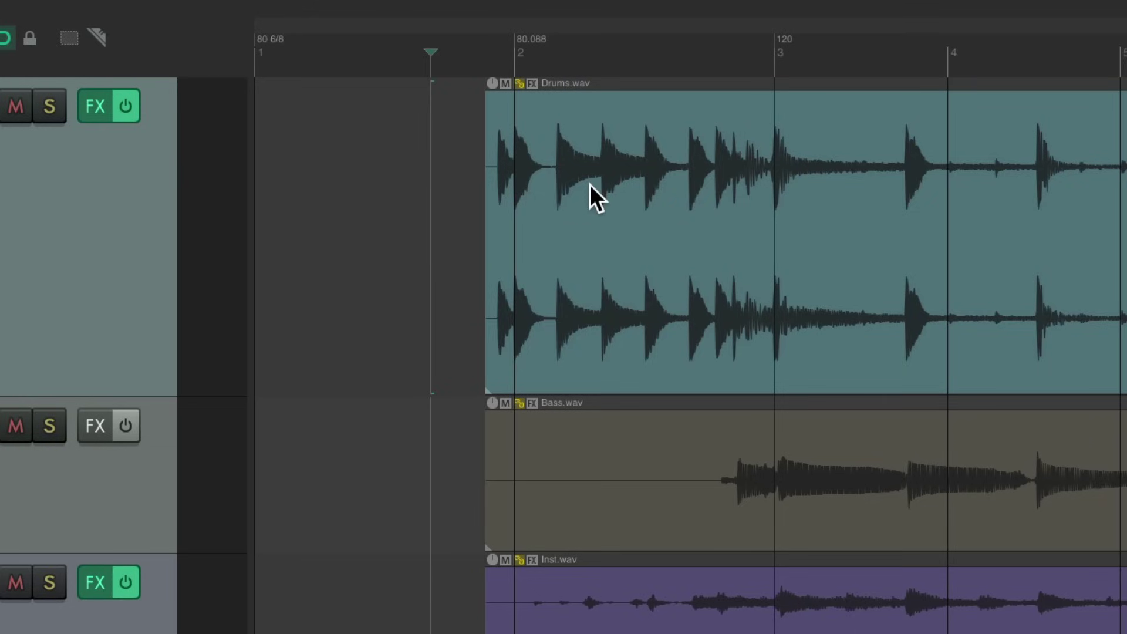
Step: Play from the start, then change the bar 3 tempo marker from 120 to 80 BPM
{"action": "key", "text": "Home"}
{"action": "key", "text": "space"}
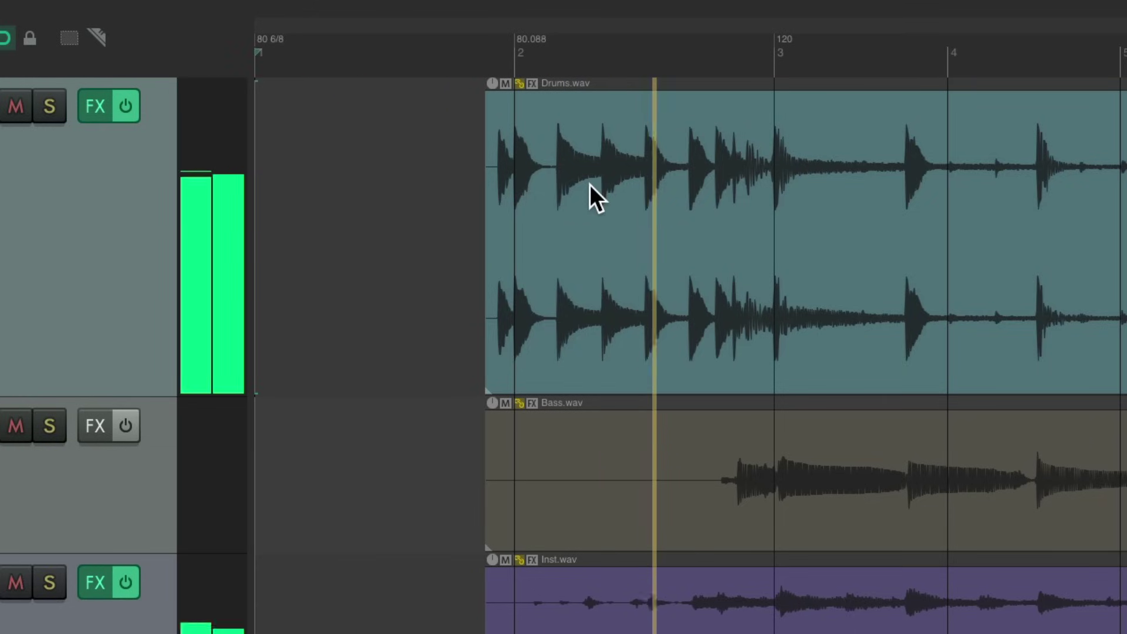
{"action": "key", "text": "space"}
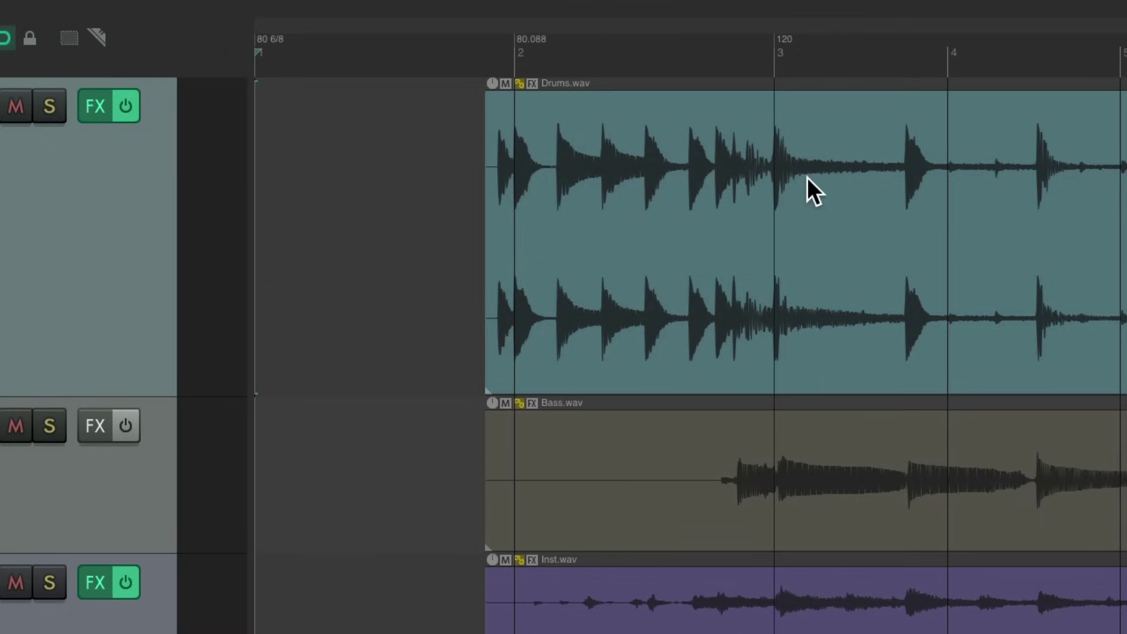
{"action": "double_click", "coordinate": [790, 43]}
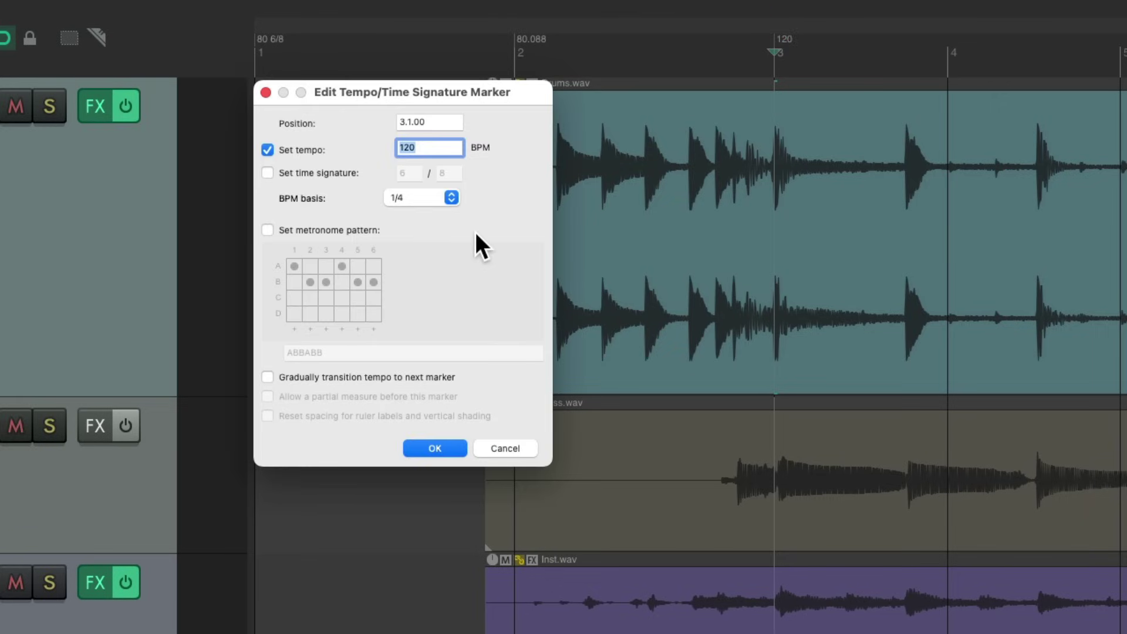
{"action": "type", "text": "80"}
{"action": "key", "text": "Return"}
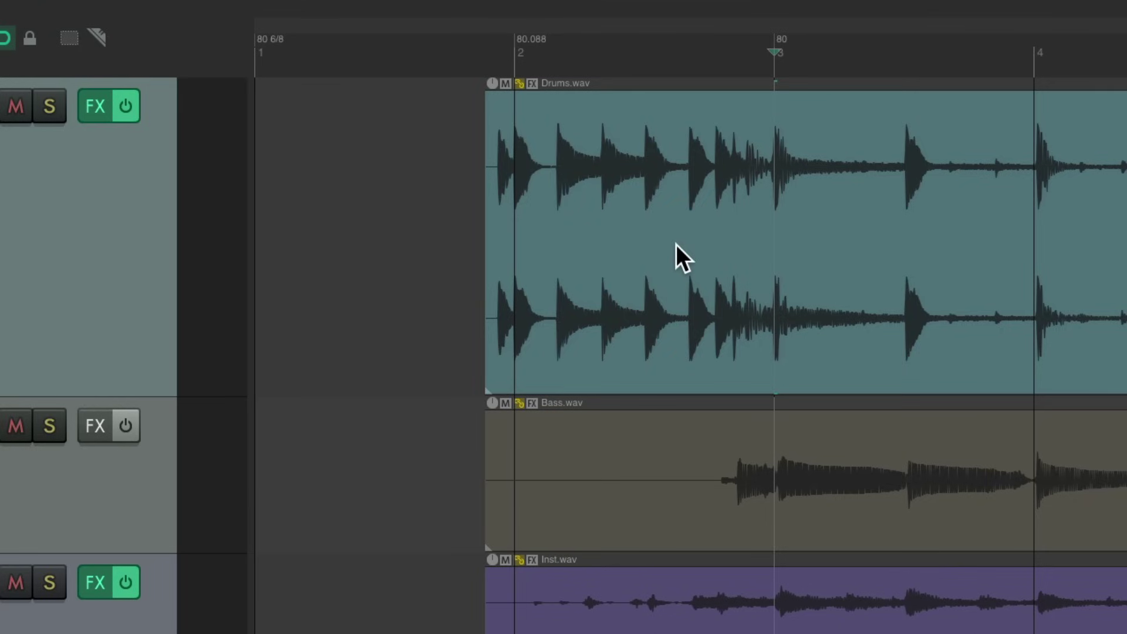
Step: Play from the project start to check the bar lines fall on the drum hits
{"action": "key", "text": "Home"}
{"action": "key", "text": "space"}
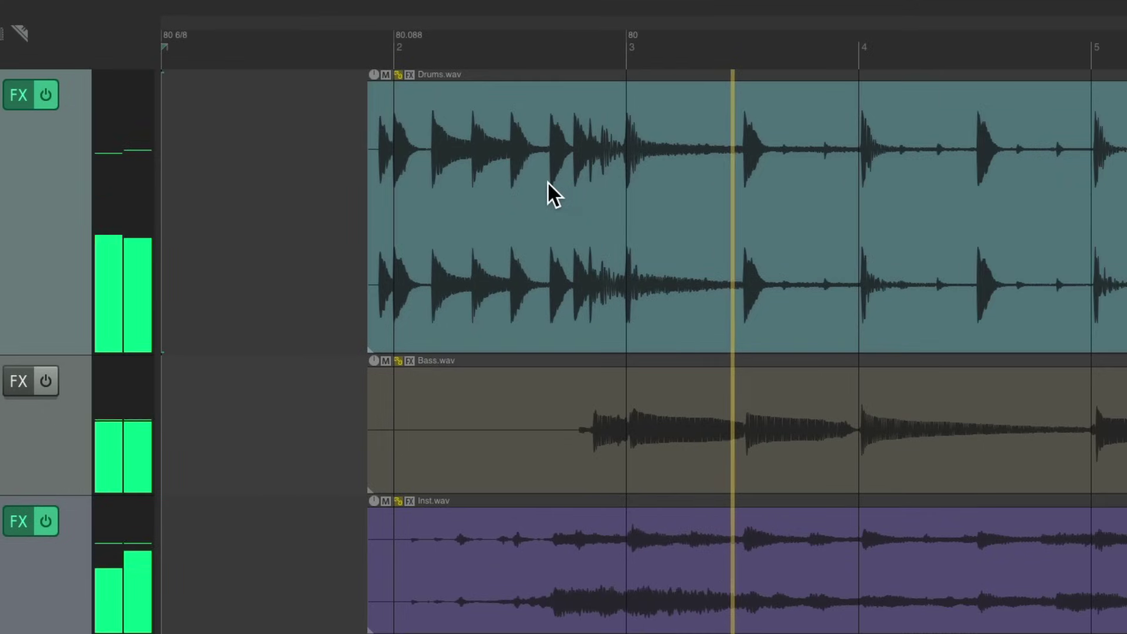
{"action": "scroll", "coordinate": [547, 182], "scroll_direction": "down", "scroll_amount": 2}
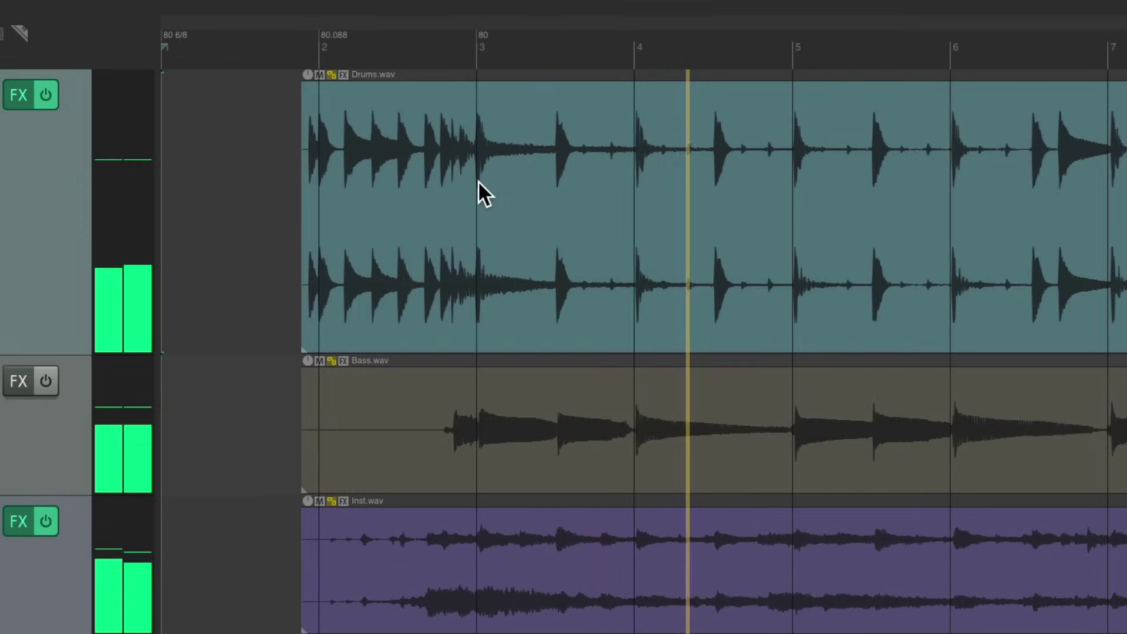
{"action": "scroll", "coordinate": [477, 181], "scroll_direction": "down", "scroll_amount": 1}
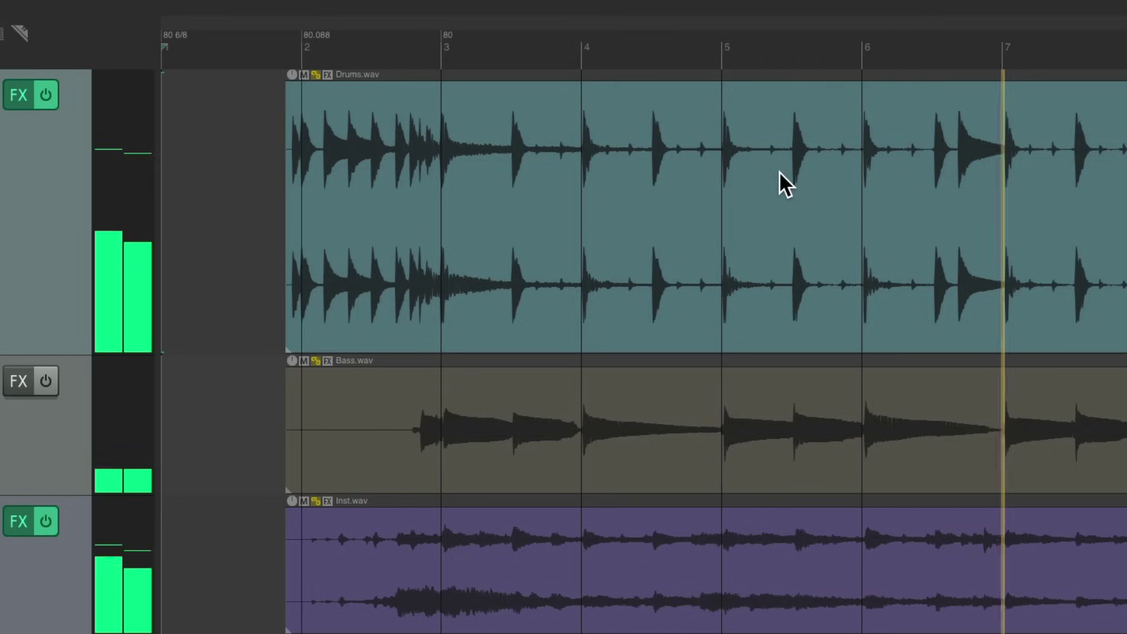
{"action": "key", "text": "space"}
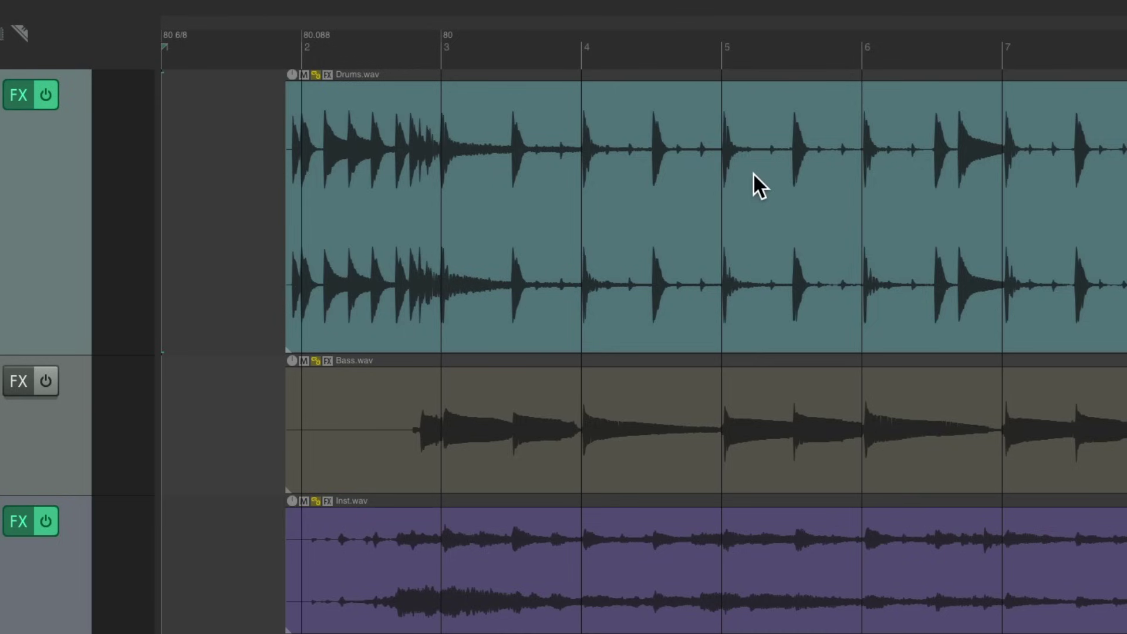
{"action": "scroll", "coordinate": [613, 205], "scroll_direction": "right", "scroll_amount": 1}
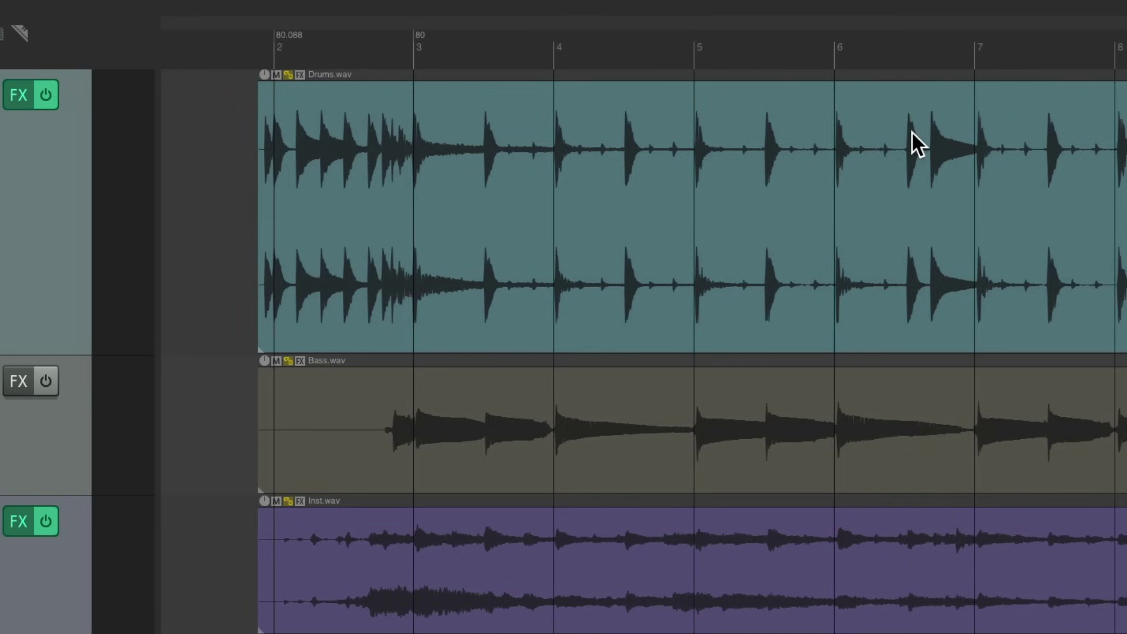
{"action": "scroll", "coordinate": [584, 179], "scroll_direction": "right", "scroll_amount": 2}
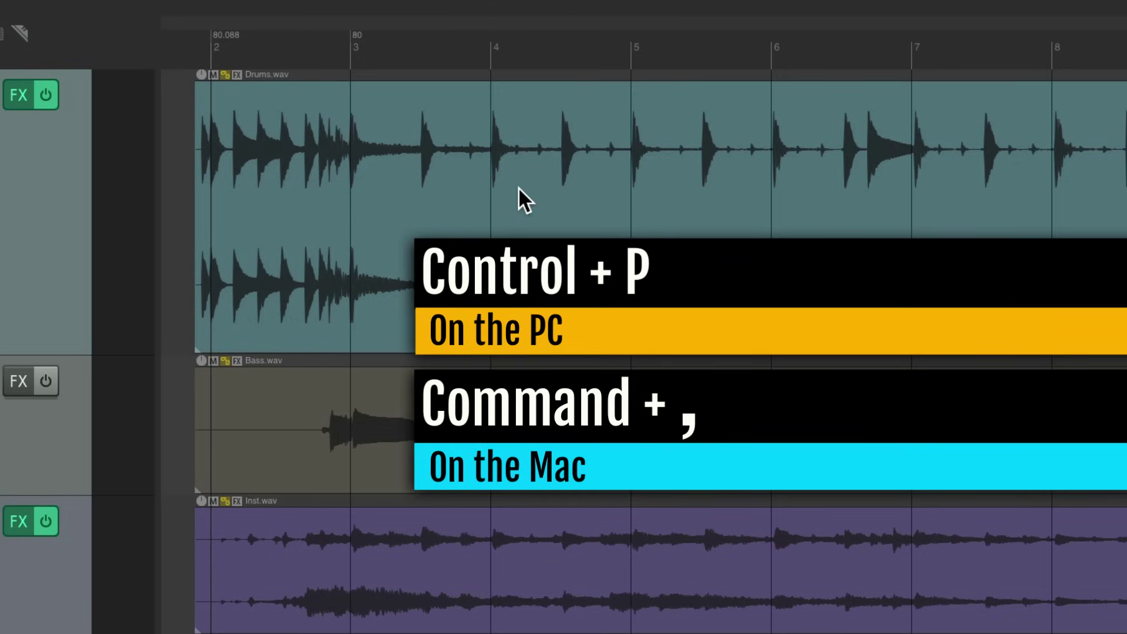
Step: In Preferences > Mouse Modifiers, open the action list for Cmd+ruler-click and filter 'insert temp'
{"action": "key", "text": "super+comma"}
{"action": "scroll", "coordinate": [252, 319], "scroll_direction": "down", "scroll_amount": 1}
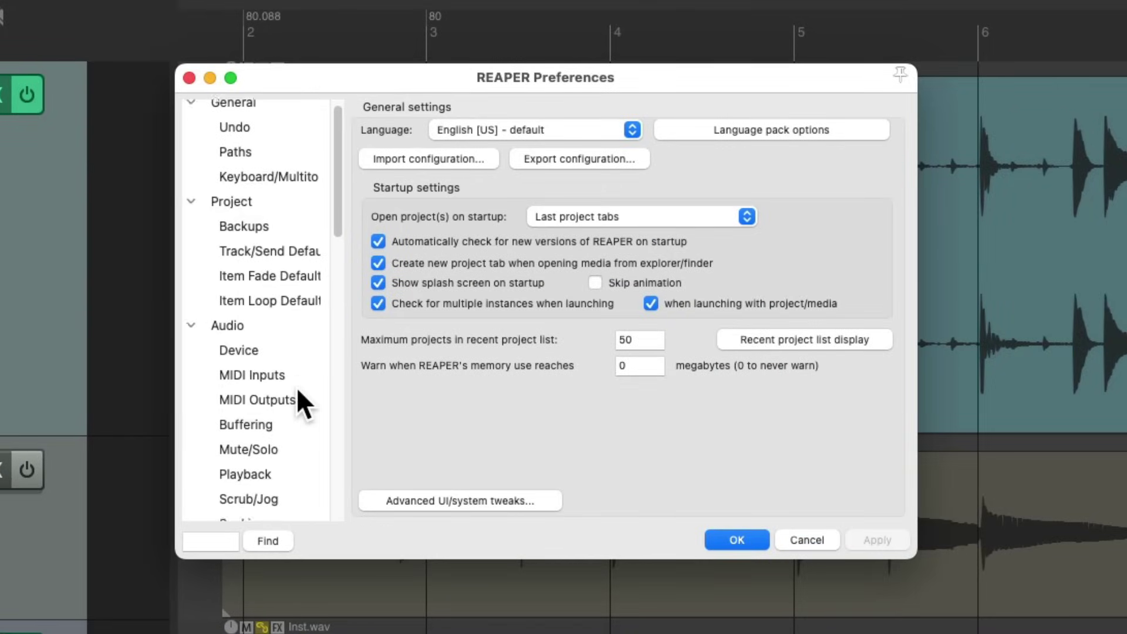
{"action": "scroll", "coordinate": [297, 399], "scroll_direction": "down", "scroll_amount": 10}
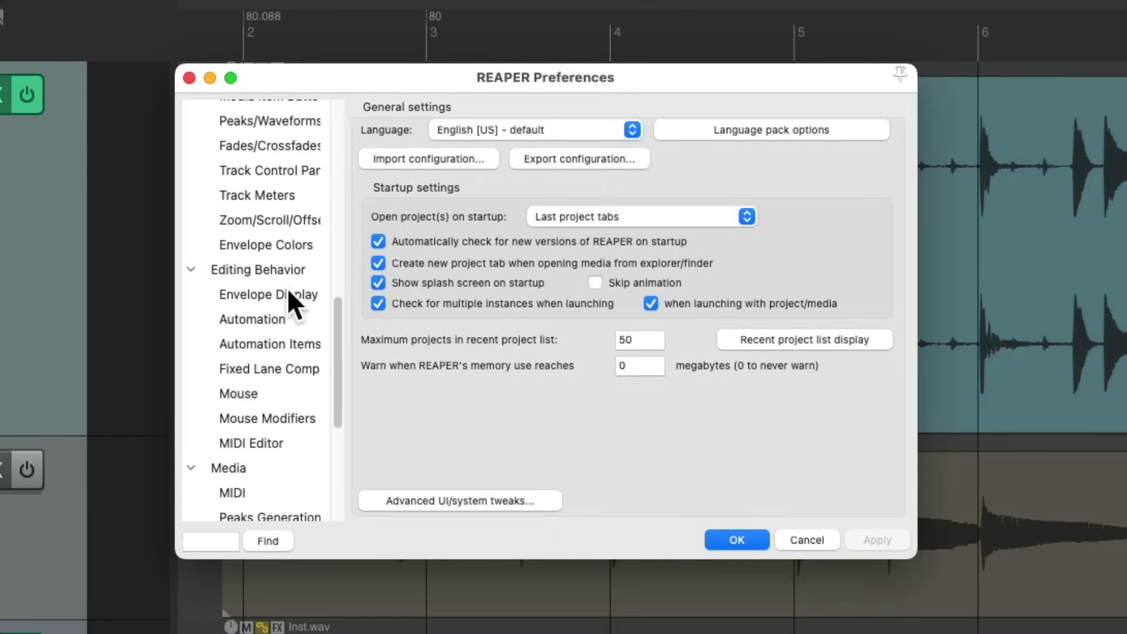
{"action": "left_click", "coordinate": [294, 418]}
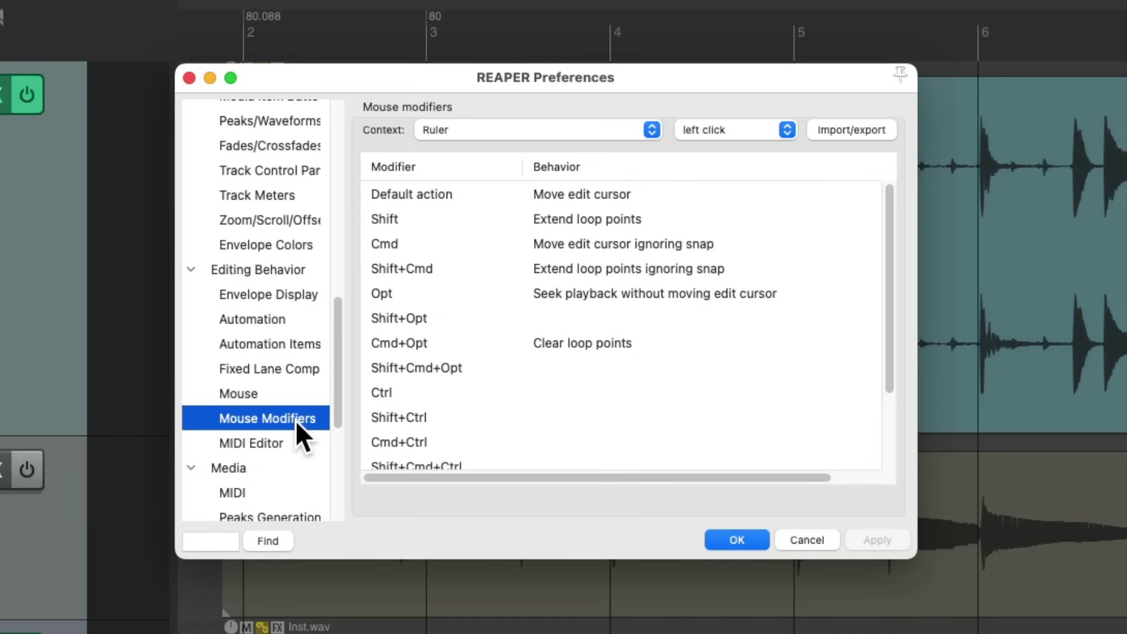
{"action": "double_click", "coordinate": [627, 245]}
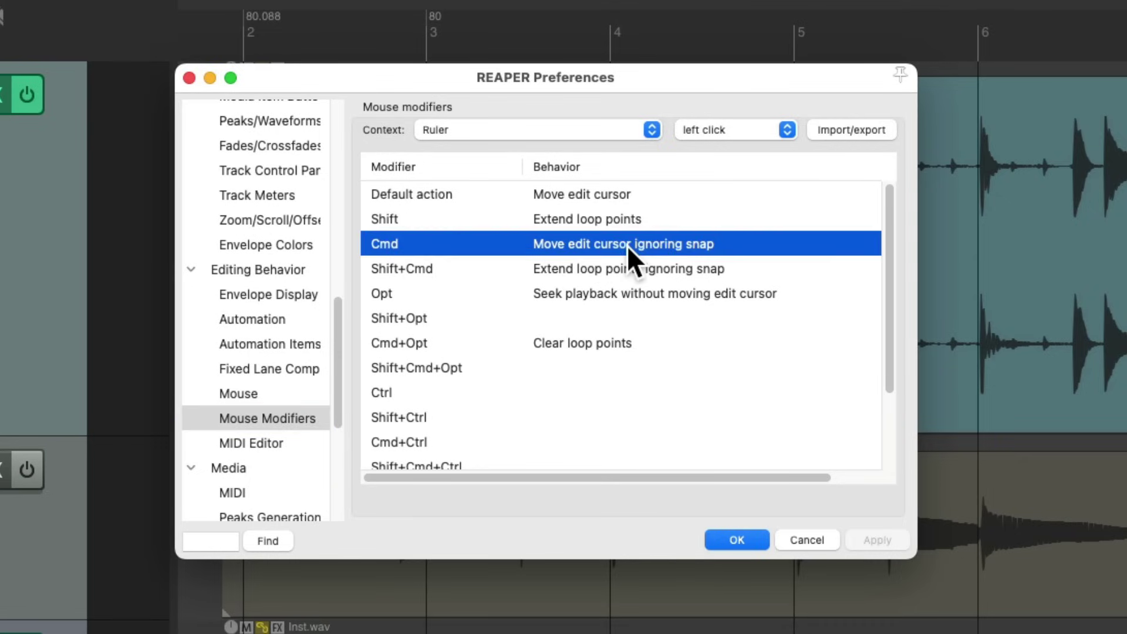
{"action": "left_click", "coordinate": [674, 496]}
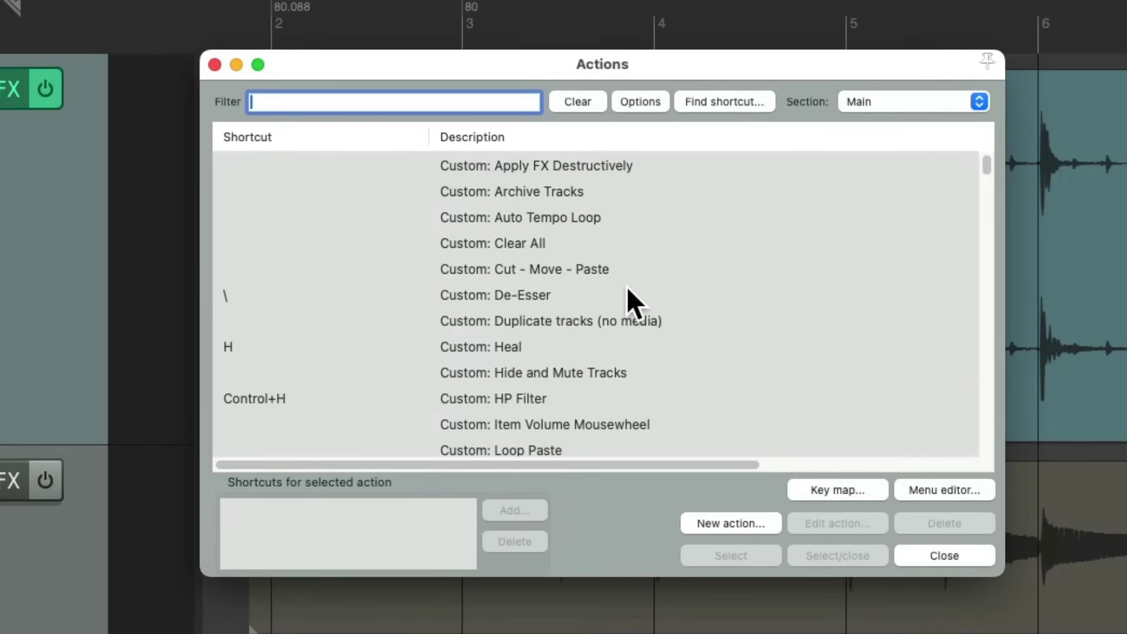
{"action": "type", "text": "insert temp"}
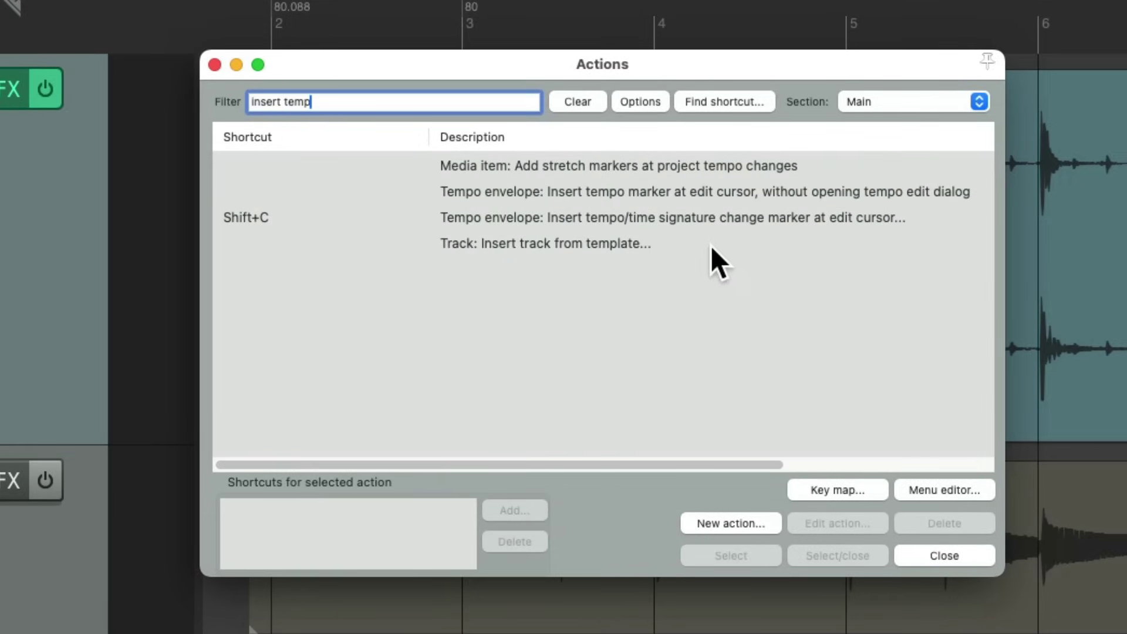
Step: Make Cmd+click on the ruler insert a tempo marker at the edit cursor without a dialog, then close Preferences
{"action": "left_click", "coordinate": [685, 217]}
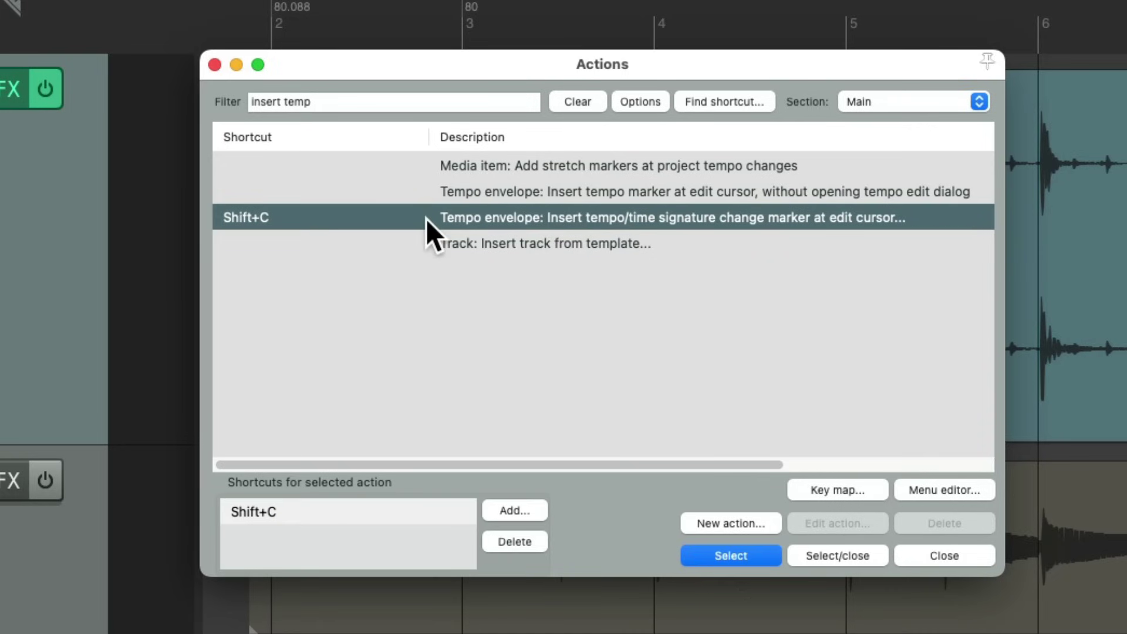
{"action": "left_click", "coordinate": [481, 190]}
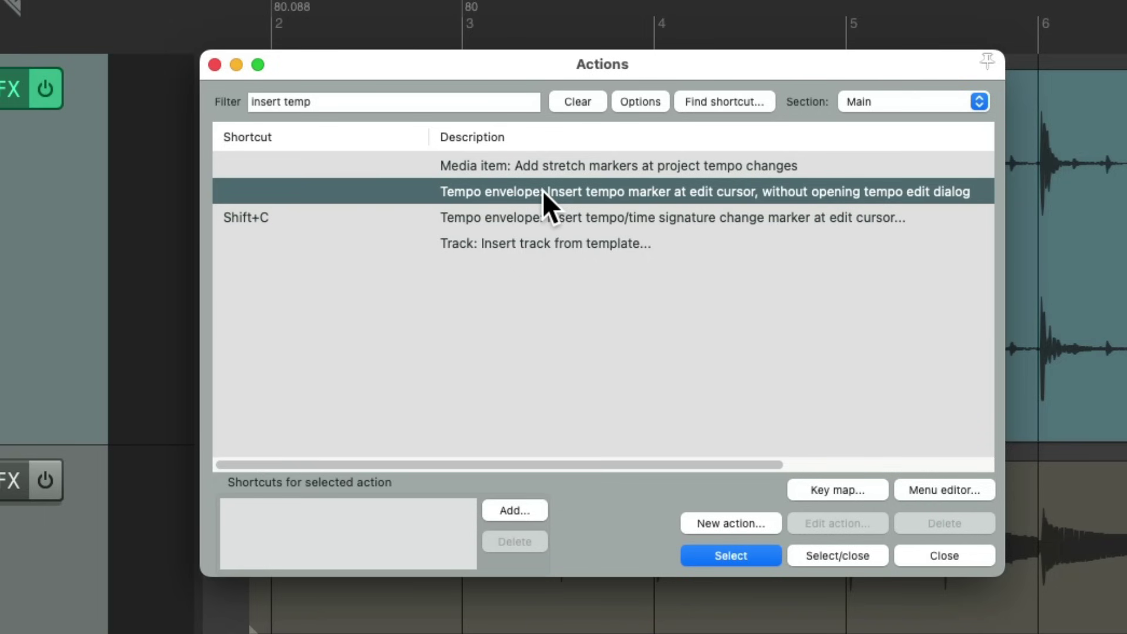
{"action": "double_click", "coordinate": [509, 191]}
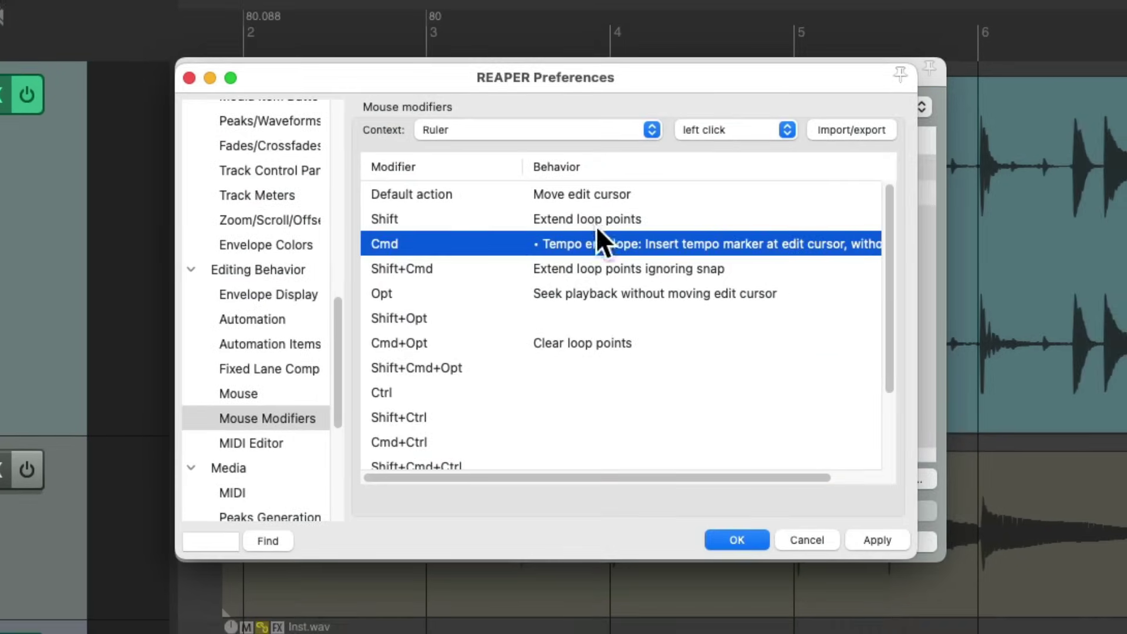
{"action": "key", "text": "Return"}
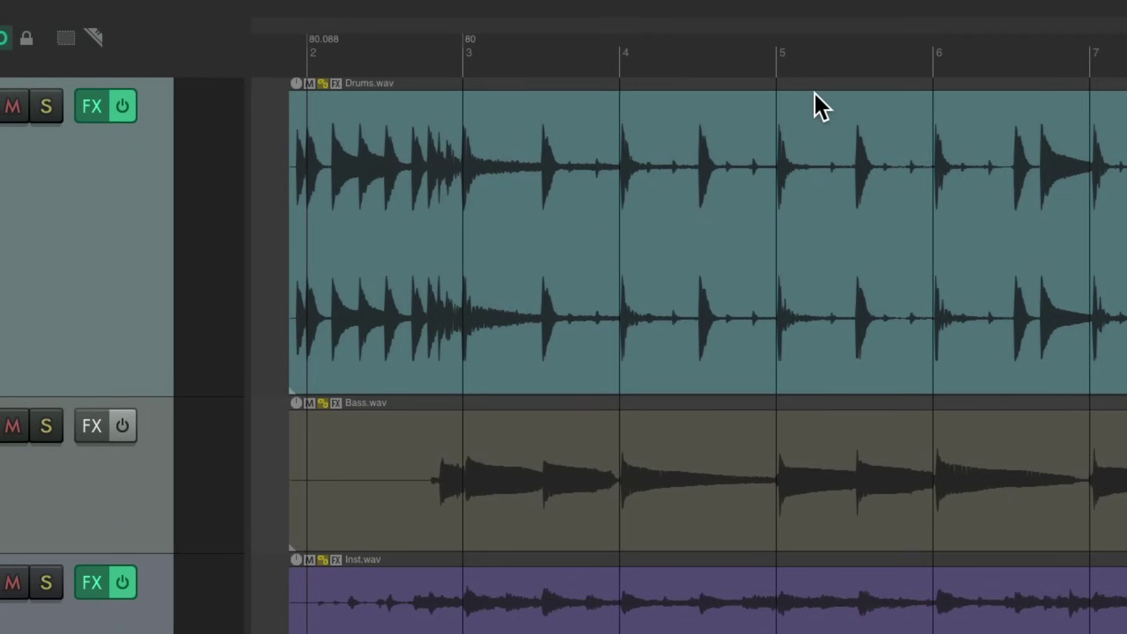
Step: Insert a tempo marker at bar 7 and drag it onto the drum downbeat
{"action": "scroll", "coordinate": [722, 175], "scroll_direction": "right", "scroll_amount": 5}
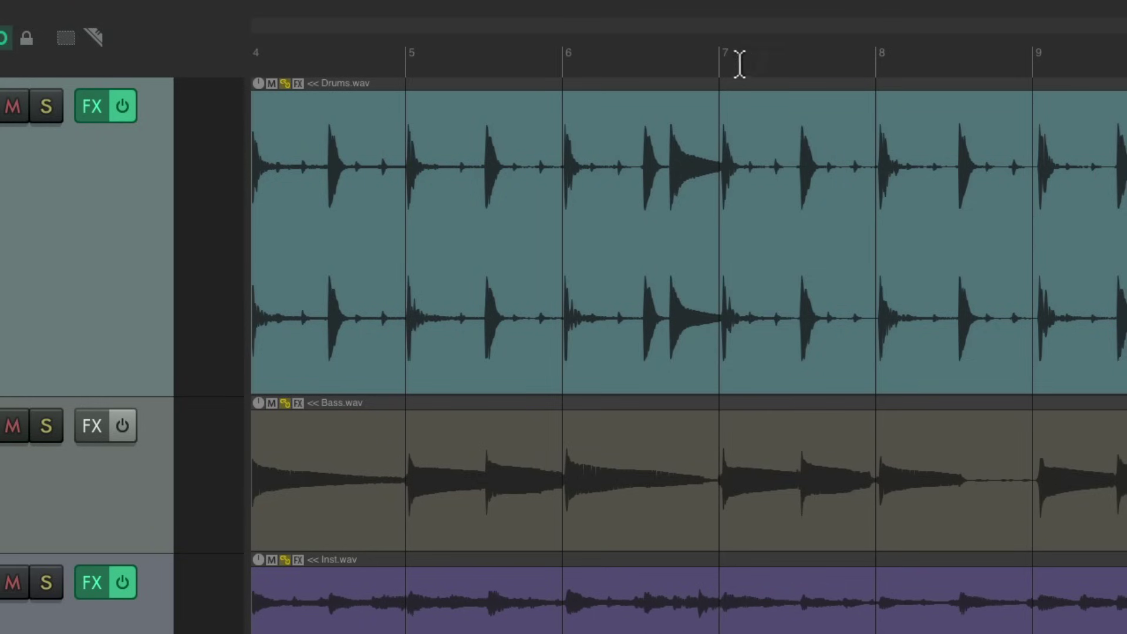
{"action": "left_click", "coordinate": [720, 56]}
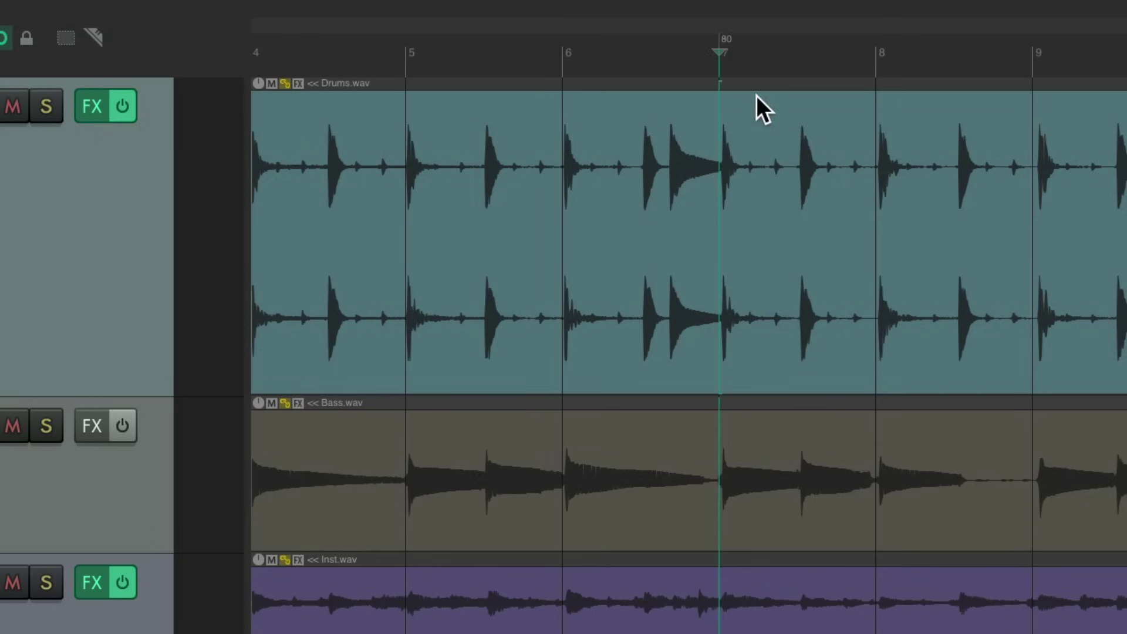
{"action": "scroll", "coordinate": [684, 226], "scroll_direction": "up", "scroll_amount": 15}
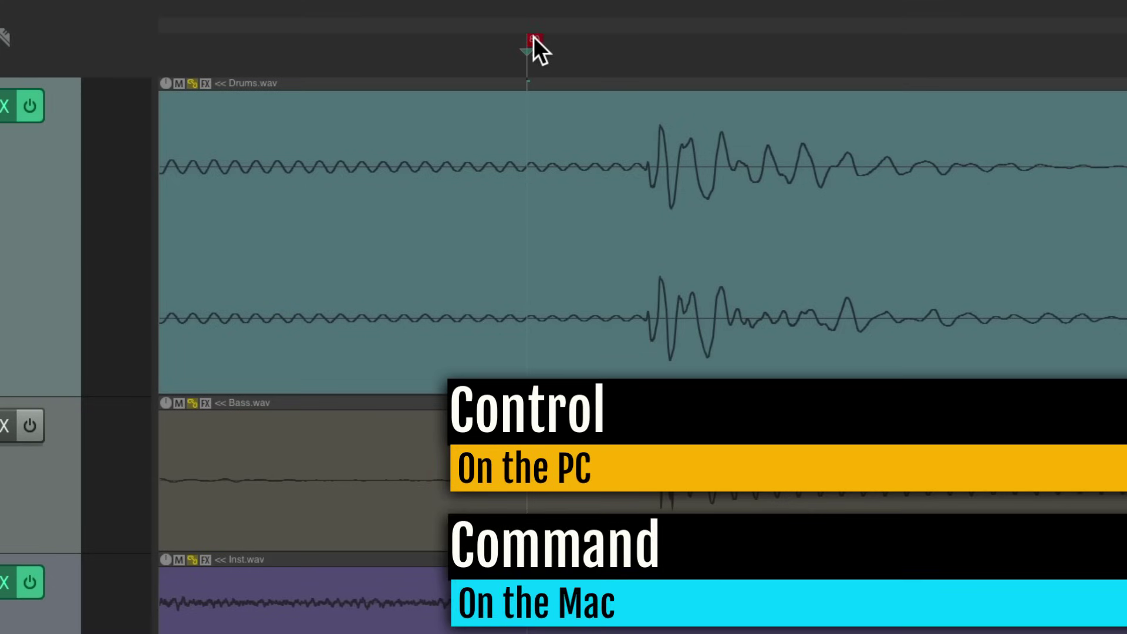
{"action": "left_click_drag", "start_coordinate": [534, 36], "coordinate": [651, 36]}
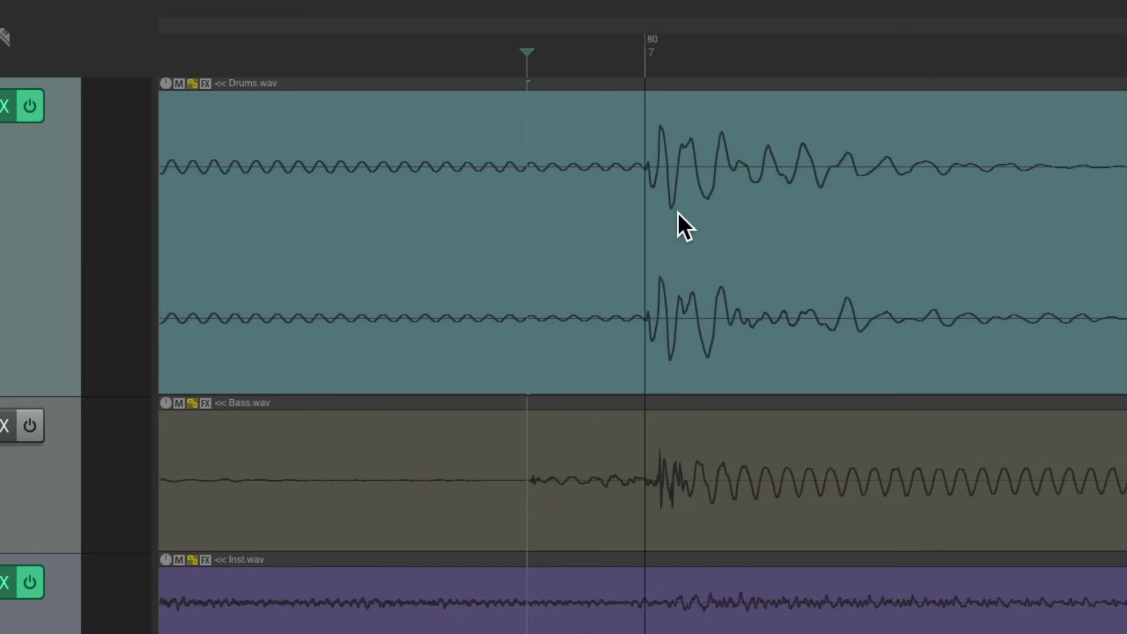
{"action": "scroll", "coordinate": [678, 213], "scroll_direction": "down", "scroll_amount": 10}
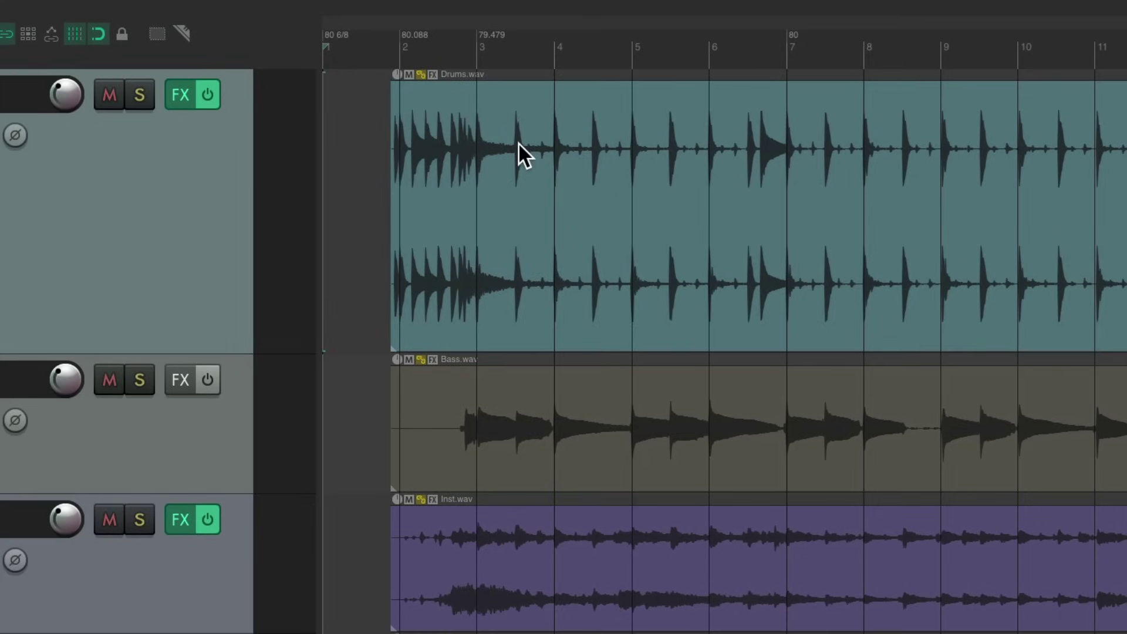
{"action": "key", "text": "space"}
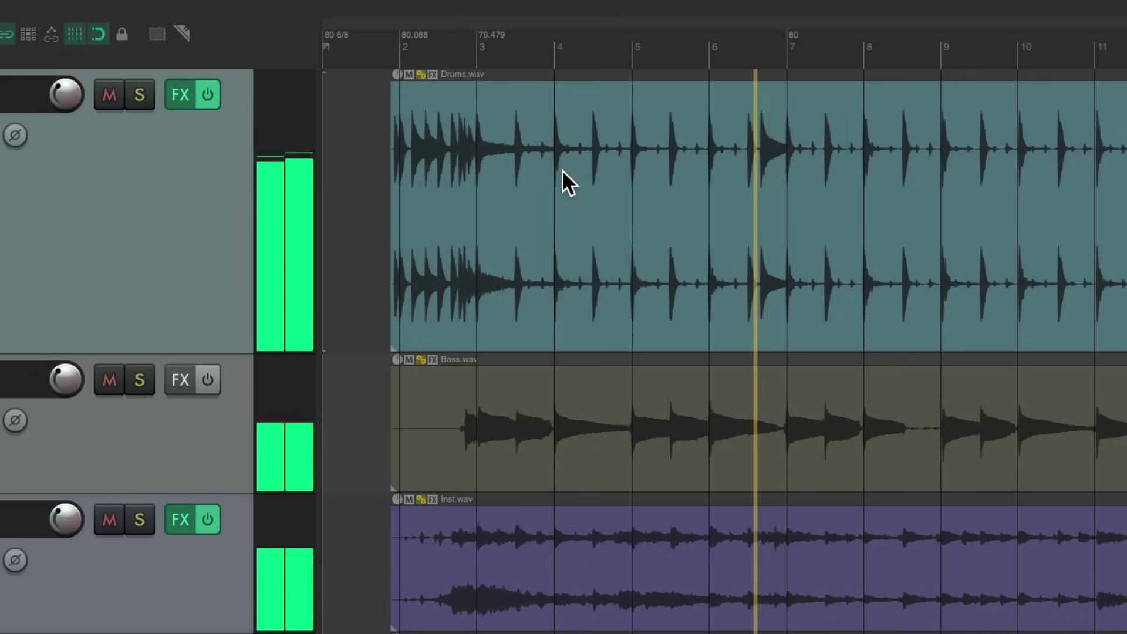
{"action": "scroll", "coordinate": [569, 166], "scroll_direction": "right", "scroll_amount": 5}
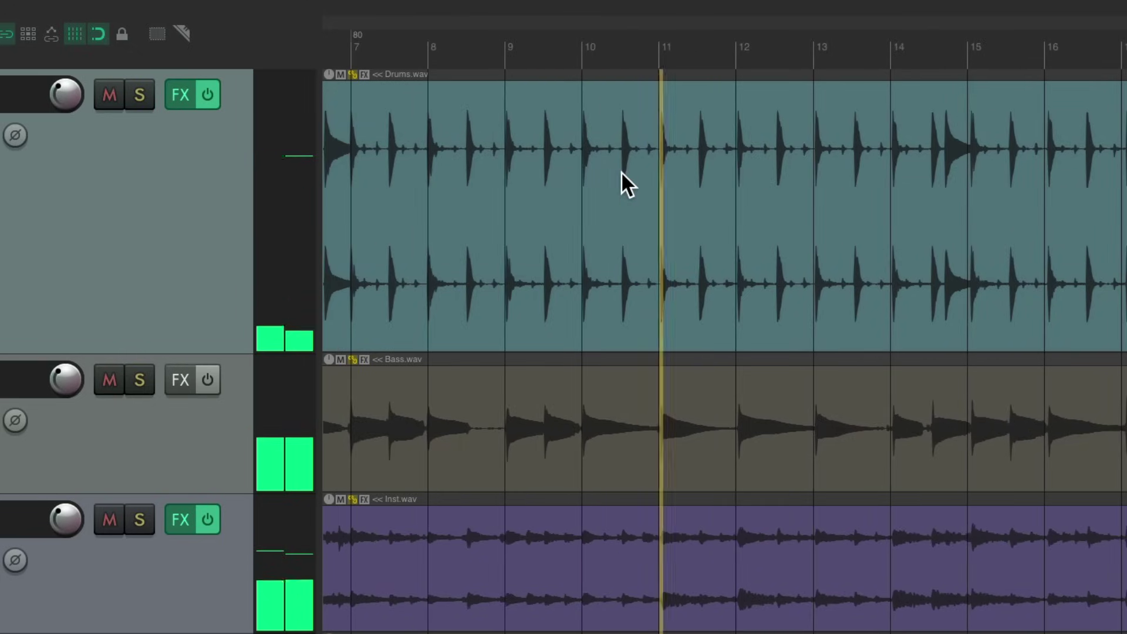
Step: Insert a tempo marker at bar 11 and shift it onto the drum downbeat
{"action": "key", "text": "space"}
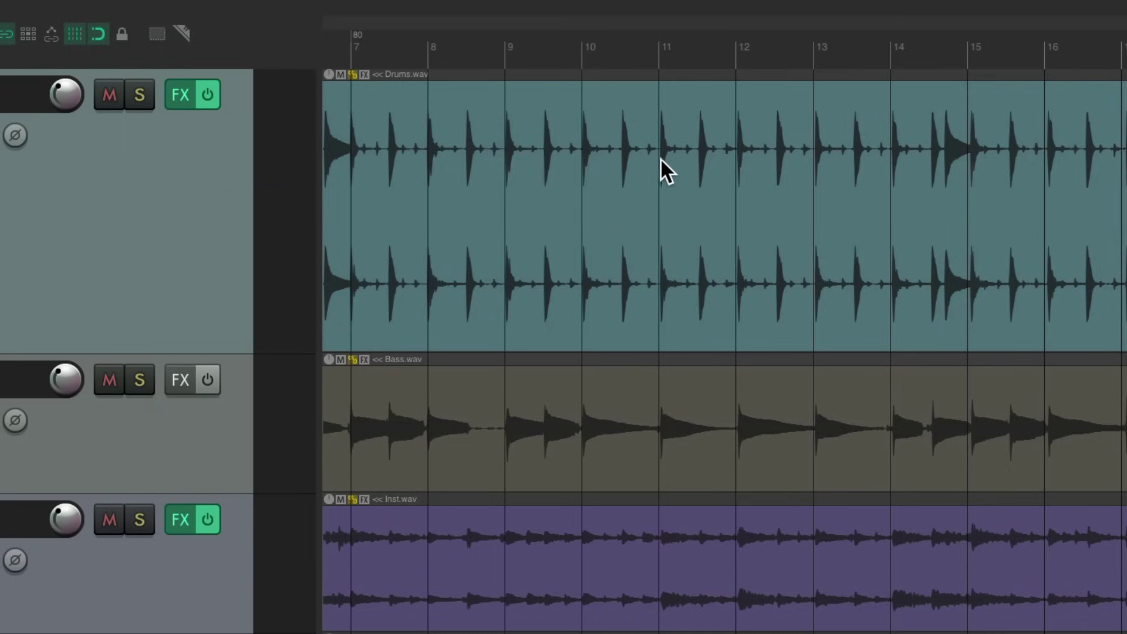
{"action": "left_click", "coordinate": [658, 53]}
{"action": "scroll", "coordinate": [658, 52], "scroll_direction": "up", "scroll_amount": 8}
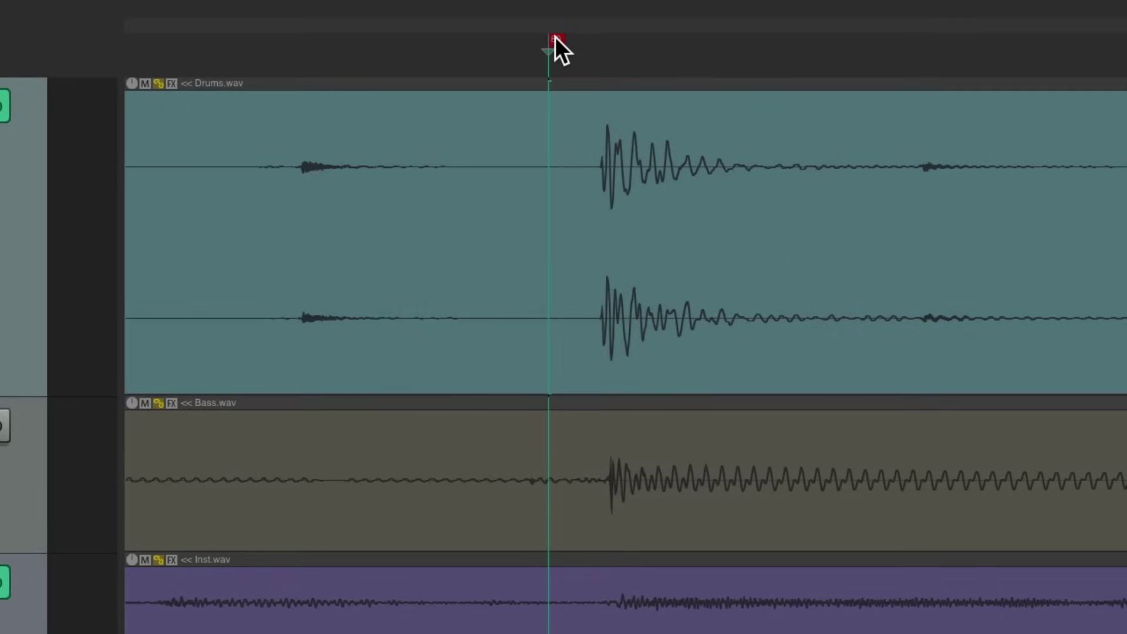
{"action": "left_click_drag", "start_coordinate": [555, 38], "coordinate": [604, 38]}
{"action": "scroll", "coordinate": [411, 164], "scroll_direction": "down", "scroll_amount": 8}
Step: Play back from bar 10 to check the bar 11 alignment
{"action": "left_click", "coordinate": [453, 45]}
{"action": "key", "text": "space"}
{"action": "scroll", "coordinate": [506, 171], "scroll_direction": "right", "scroll_amount": 2}
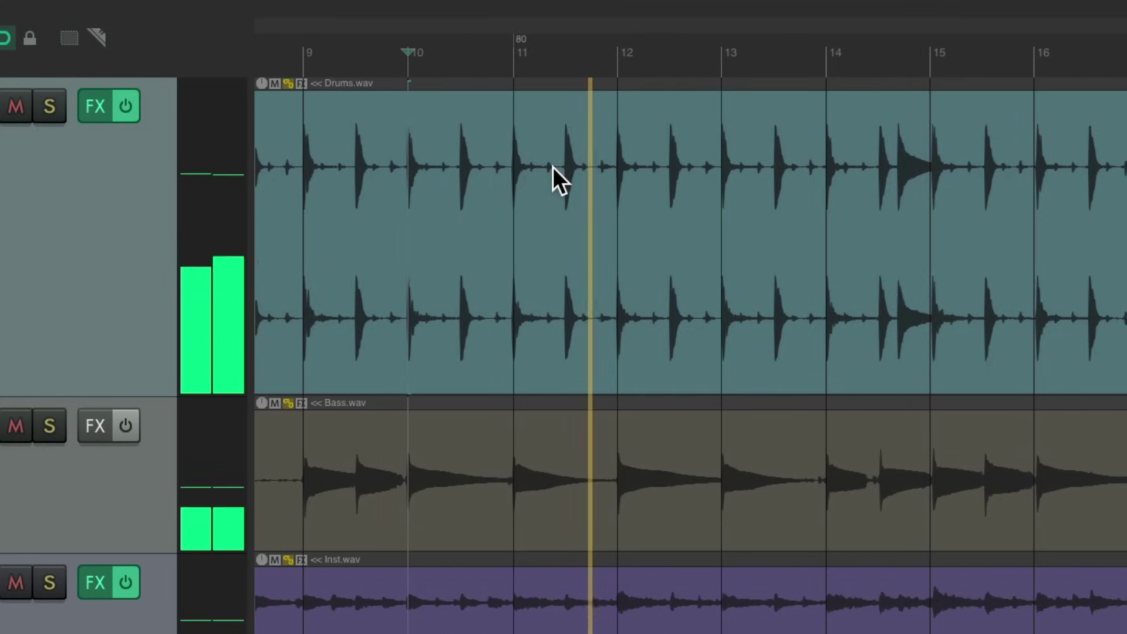
{"action": "scroll", "coordinate": [558, 167], "scroll_direction": "right", "scroll_amount": 4}
{"action": "scroll", "coordinate": [580, 174], "scroll_direction": "right", "scroll_amount": 4}
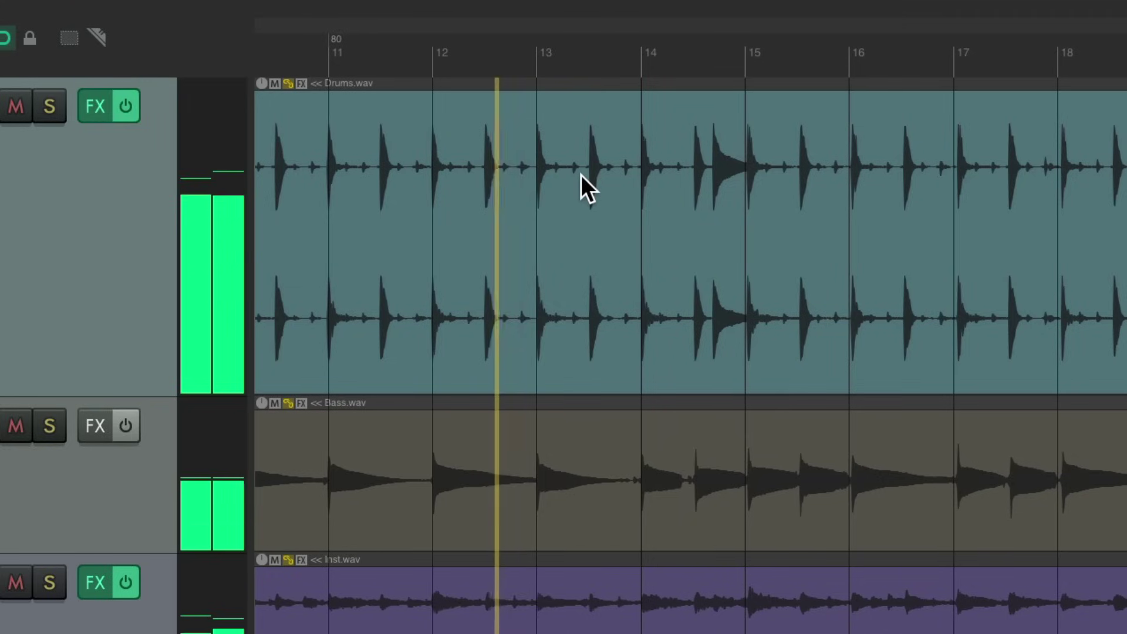
Step: Insert a tempo marker at bar 15 and move it onto its drum downbeat
{"action": "left_click", "coordinate": [743, 52]}
{"action": "scroll", "coordinate": [767, 212], "scroll_direction": "up", "scroll_amount": 8}
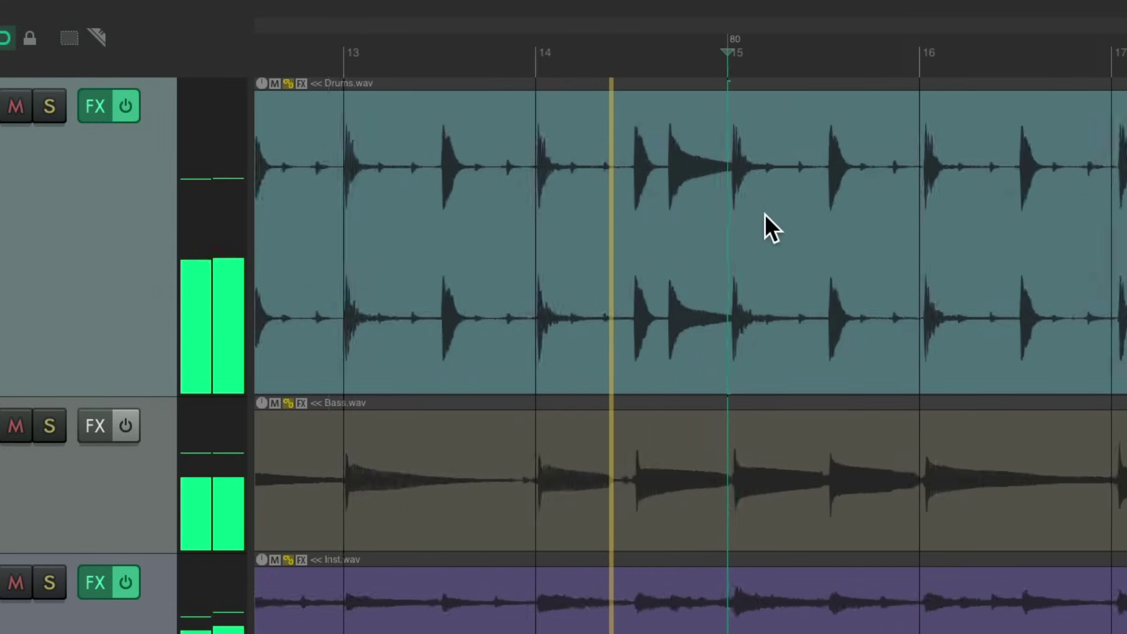
{"action": "key", "text": "space"}
{"action": "left_click_drag", "start_coordinate": [514, 39], "coordinate": [566, 39]}
{"action": "scroll", "coordinate": [593, 262], "scroll_direction": "down", "scroll_amount": 10}
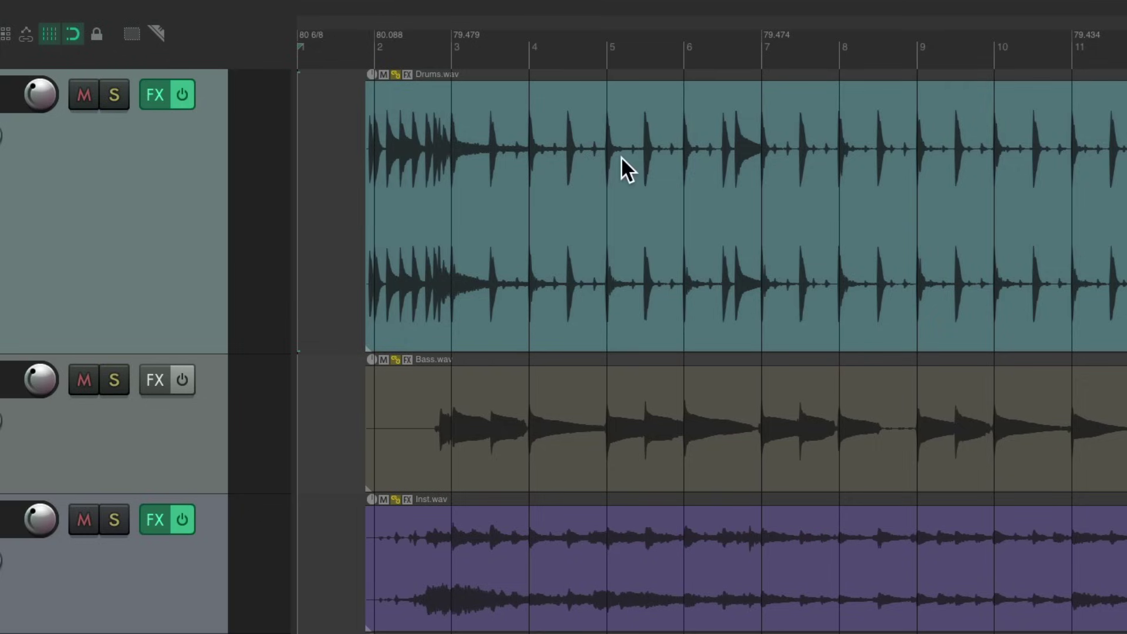
Step: Insert tempo markers at bars 4, 5, 6, 8, 9 and 10
{"action": "left_click", "coordinate": [531, 54]}
{"action": "left_click", "coordinate": [609, 54]}
{"action": "left_click", "coordinate": [684, 53]}
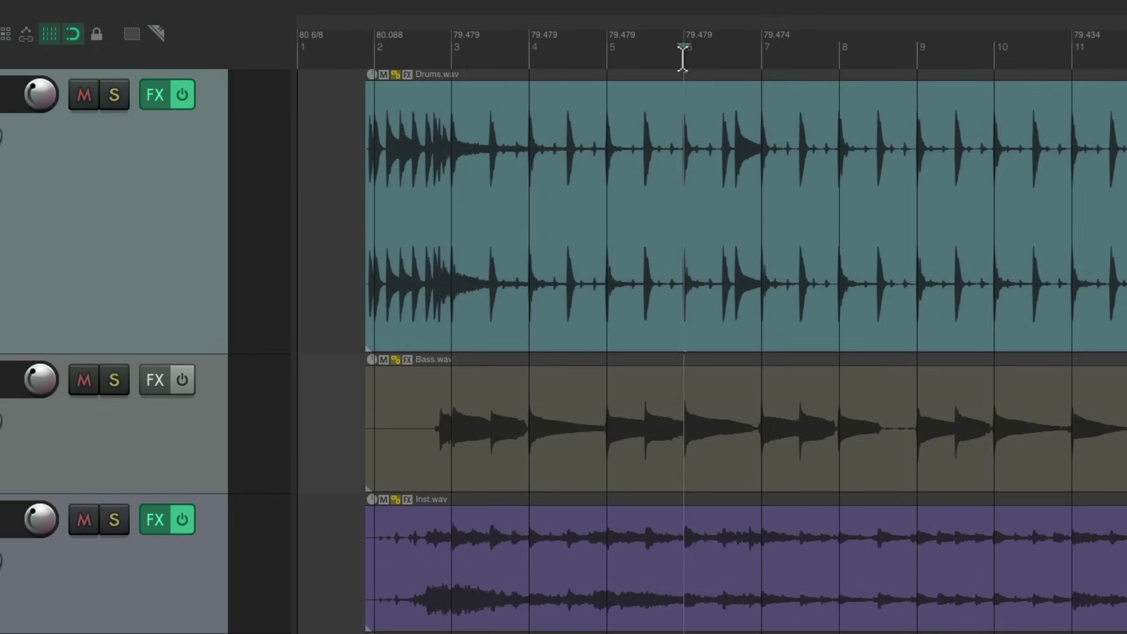
{"action": "left_click", "coordinate": [840, 54]}
{"action": "left_click", "coordinate": [917, 54]}
{"action": "left_click", "coordinate": [992, 58]}
Step: Insert tempo markers at bars 12, 13 and 14
{"action": "scroll", "coordinate": [862, 184], "scroll_direction": "right", "scroll_amount": 8}
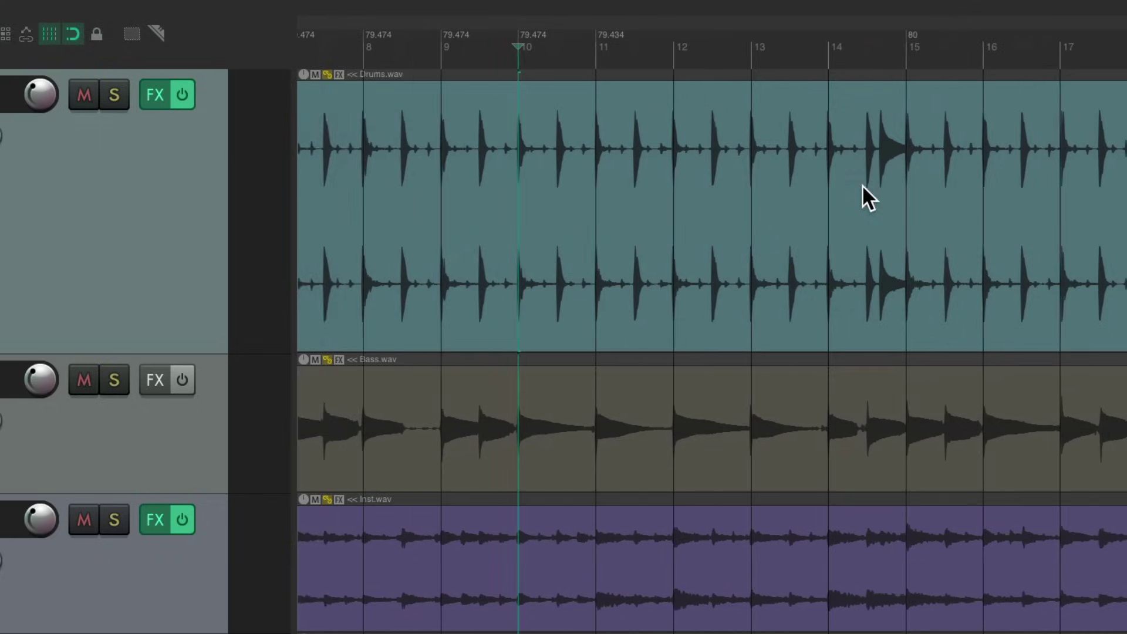
{"action": "left_click", "coordinate": [648, 51]}
{"action": "left_click", "coordinate": [724, 48]}
{"action": "left_click", "coordinate": [796, 47]}
{"action": "scroll", "coordinate": [759, 155], "scroll_direction": "left", "scroll_amount": 4}
{"action": "scroll", "coordinate": [634, 168], "scroll_direction": "left", "scroll_amount": 5}
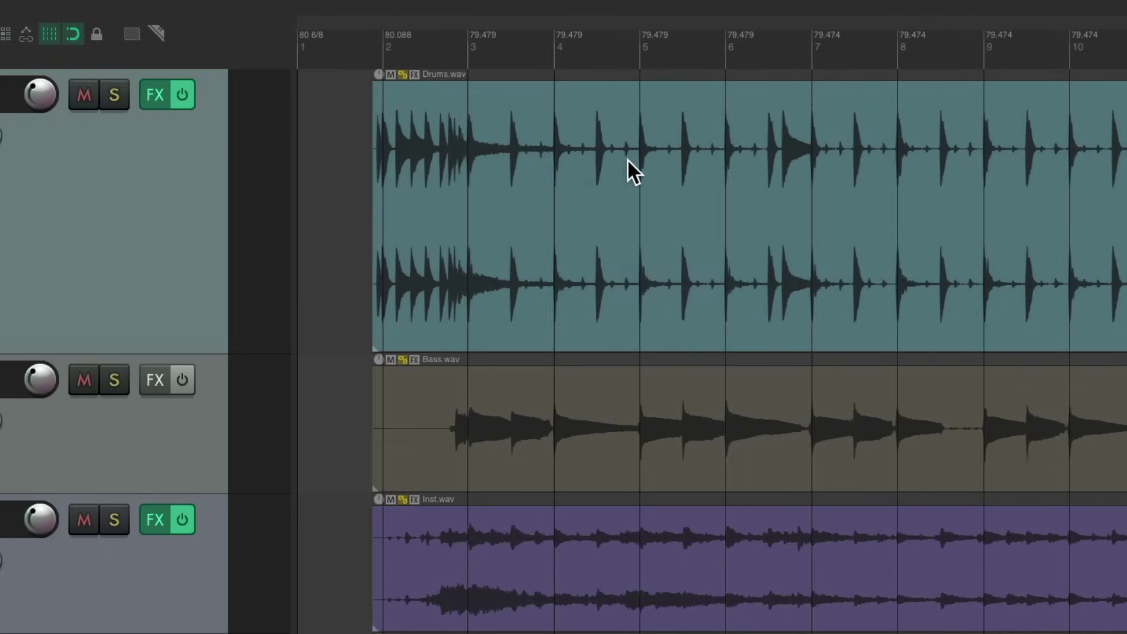
{"action": "scroll", "coordinate": [362, 211], "scroll_direction": "up", "scroll_amount": 5}
{"action": "scroll", "coordinate": [550, 245], "scroll_direction": "down", "scroll_amount": 5}
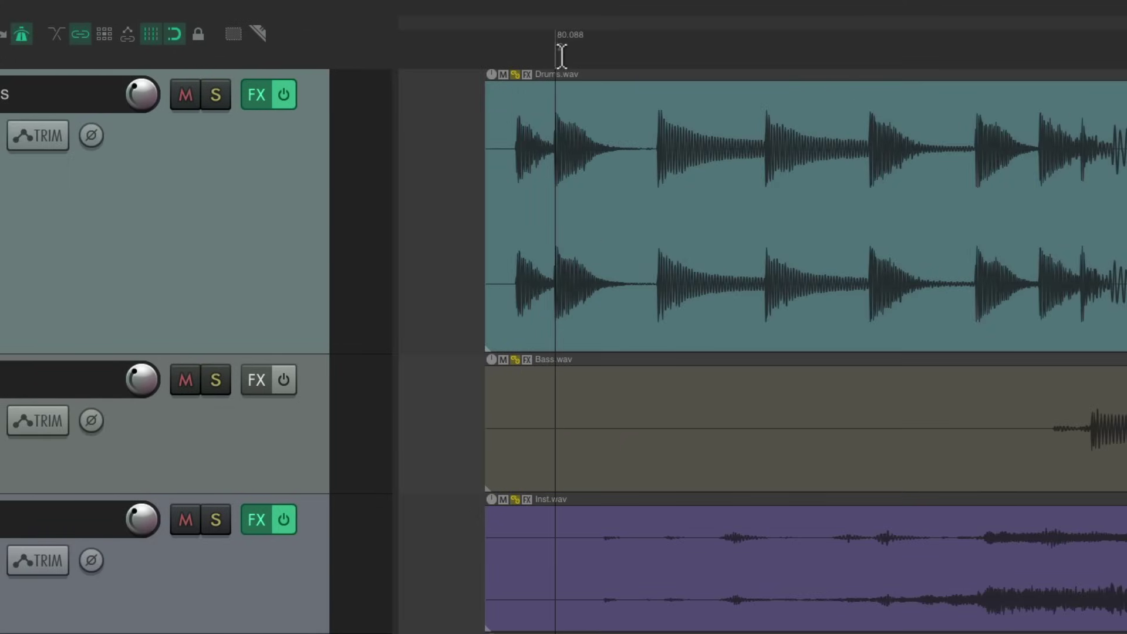
Step: Put the edit cursor on the bar 2 tempo marker and open the action list
{"action": "left_click", "coordinate": [554, 53]}
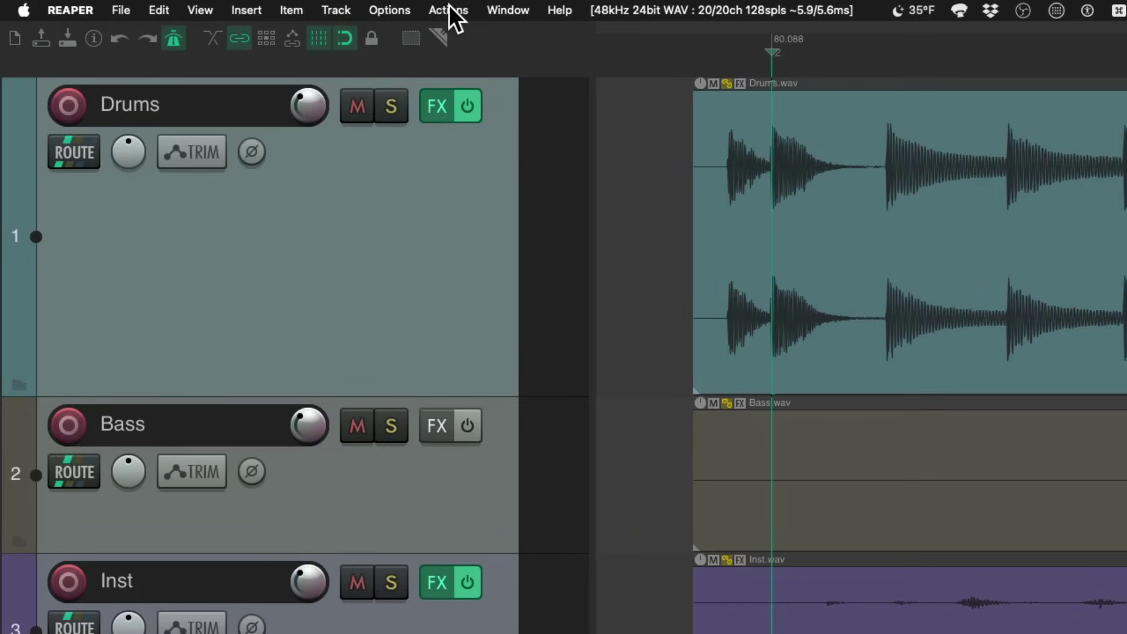
{"action": "left_click", "coordinate": [446, 6]}
{"action": "left_click", "coordinate": [429, 36]}
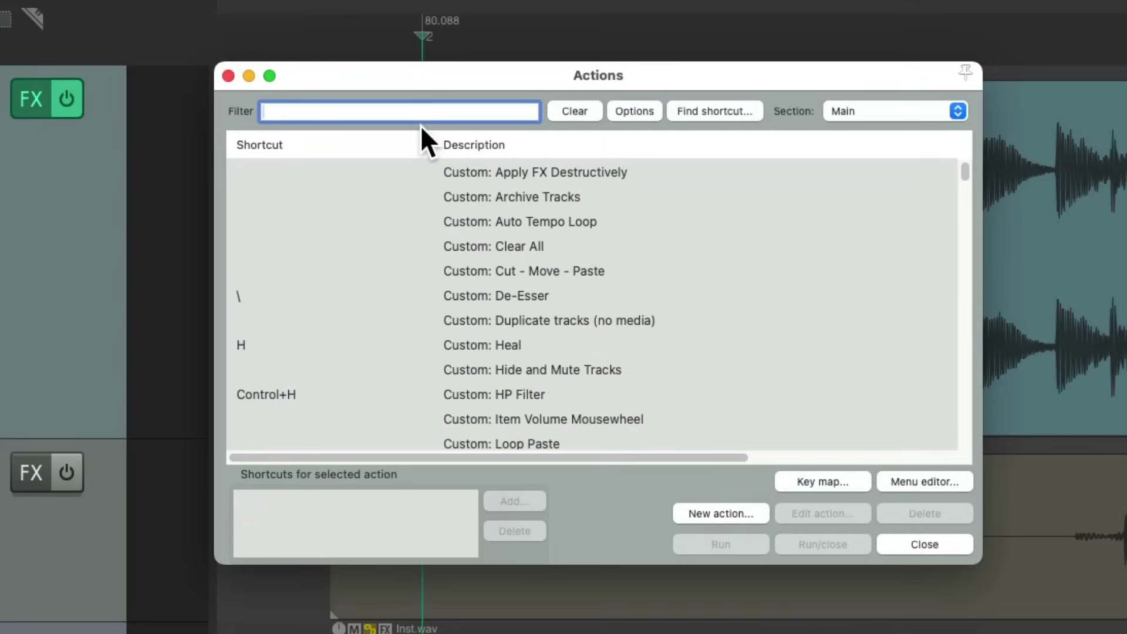
Step: Filter actions by 'move cursor tempo' and select 'Move edit cursor to next tempo or time signature change'
{"action": "type", "text": "move cursor tempo"}
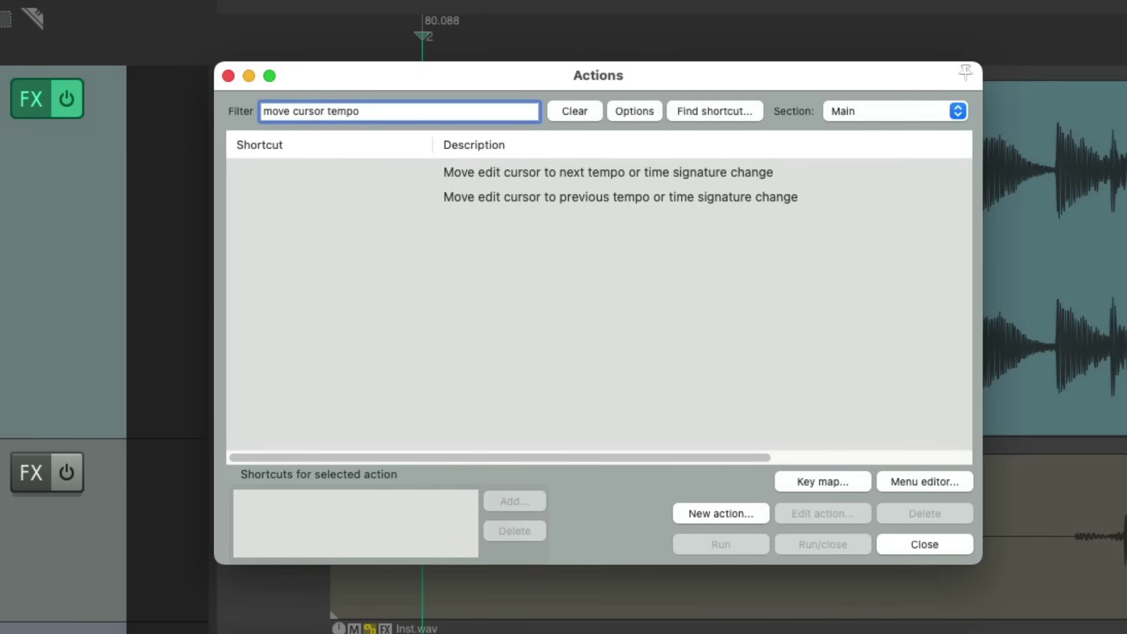
{"action": "left_click", "coordinate": [620, 175]}
{"action": "left_click", "coordinate": [619, 171]}
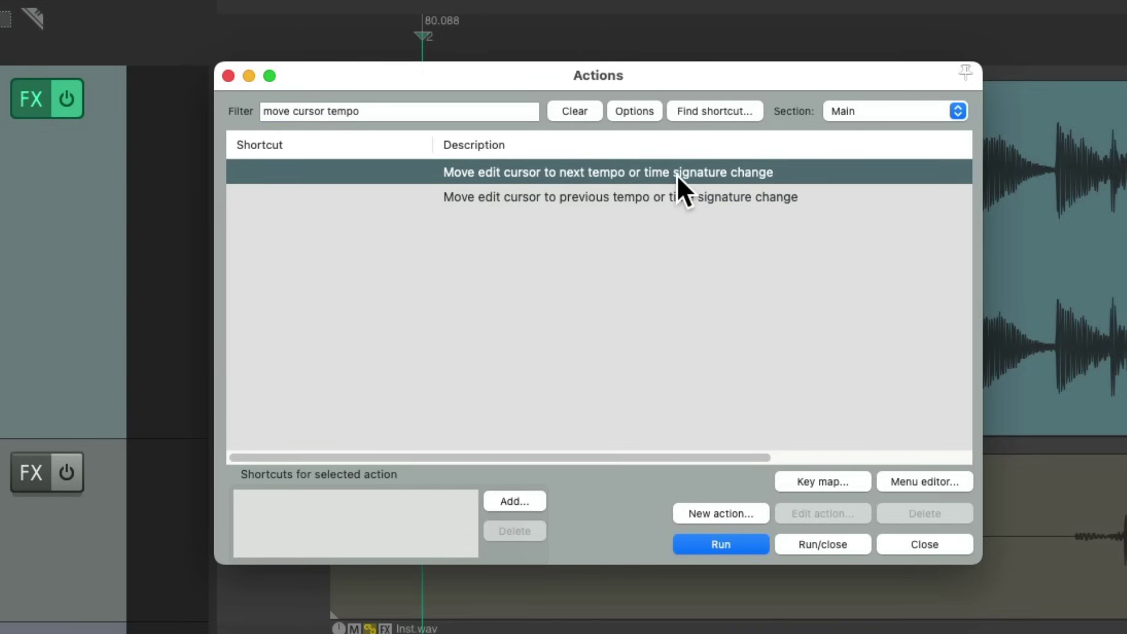
{"action": "right_click", "coordinate": [781, 111]}
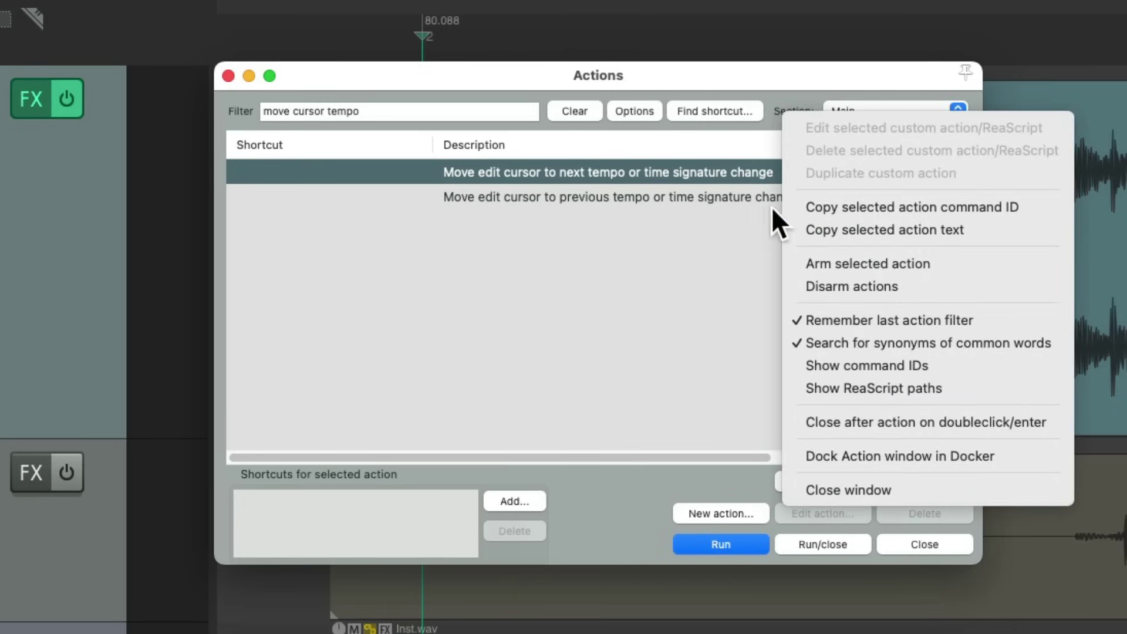
{"action": "left_click", "coordinate": [770, 87]}
{"action": "left_click_drag", "start_coordinate": [720, 76], "coordinate": [762, 405]}
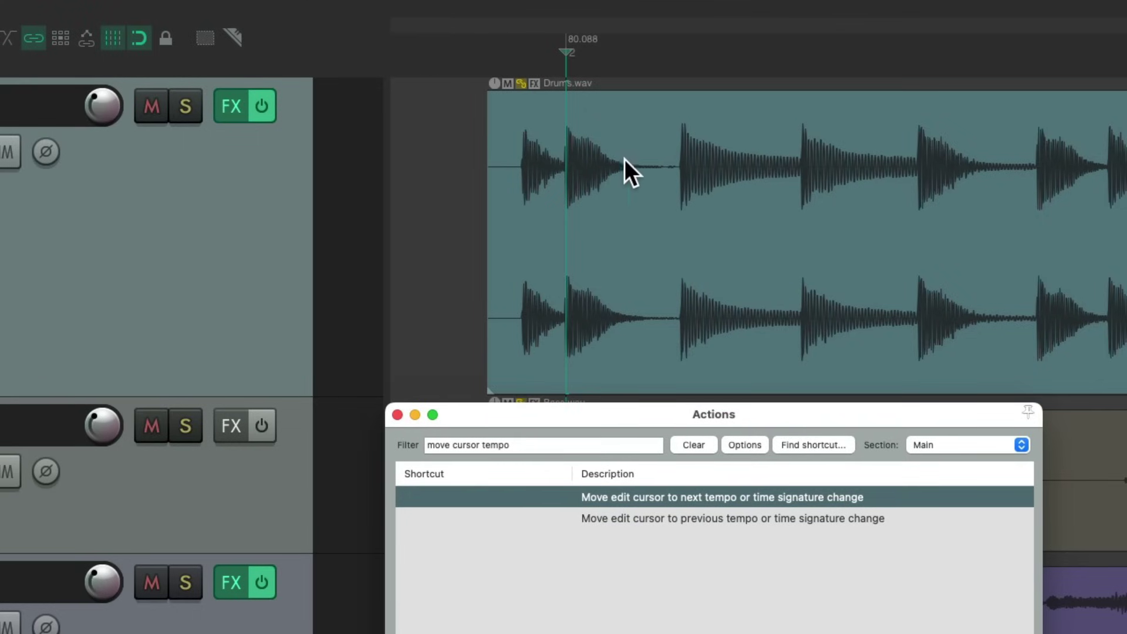
{"action": "scroll", "coordinate": [563, 270], "scroll_direction": "up", "scroll_amount": 6}
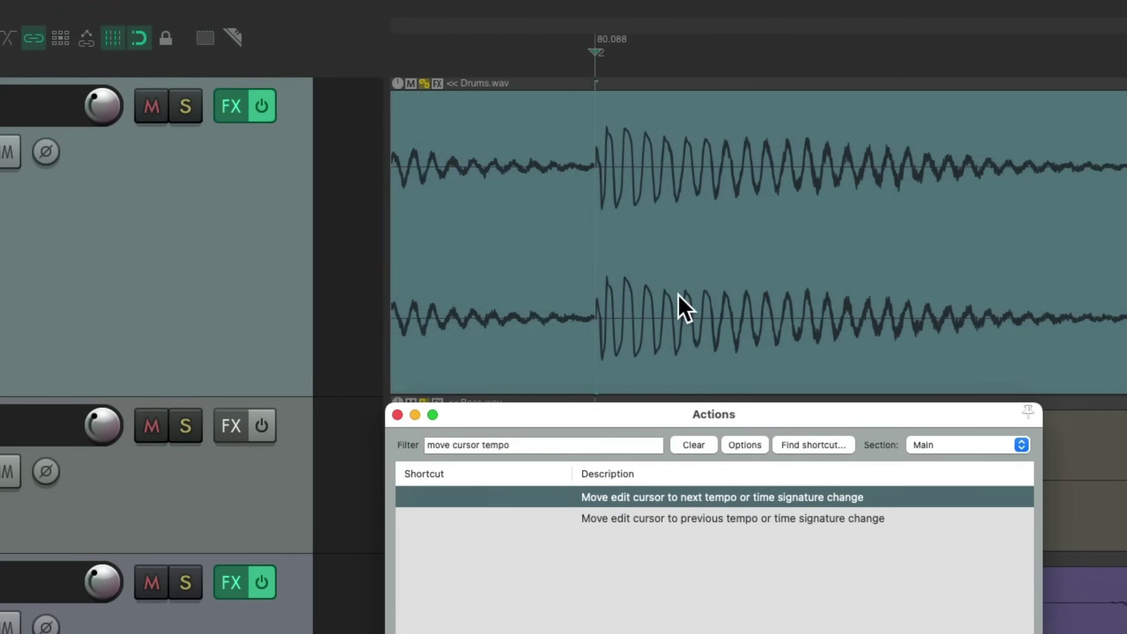
{"action": "scroll", "coordinate": [596, 294], "scroll_direction": "up", "scroll_amount": 6}
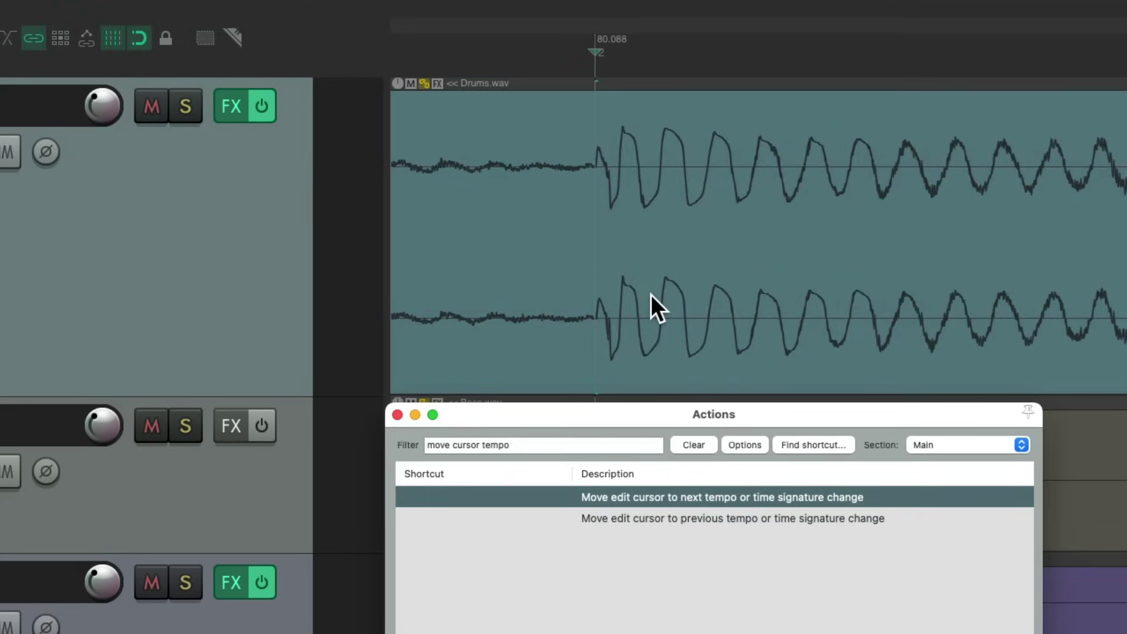
{"action": "scroll", "coordinate": [650, 295], "scroll_direction": "left", "scroll_amount": 2}
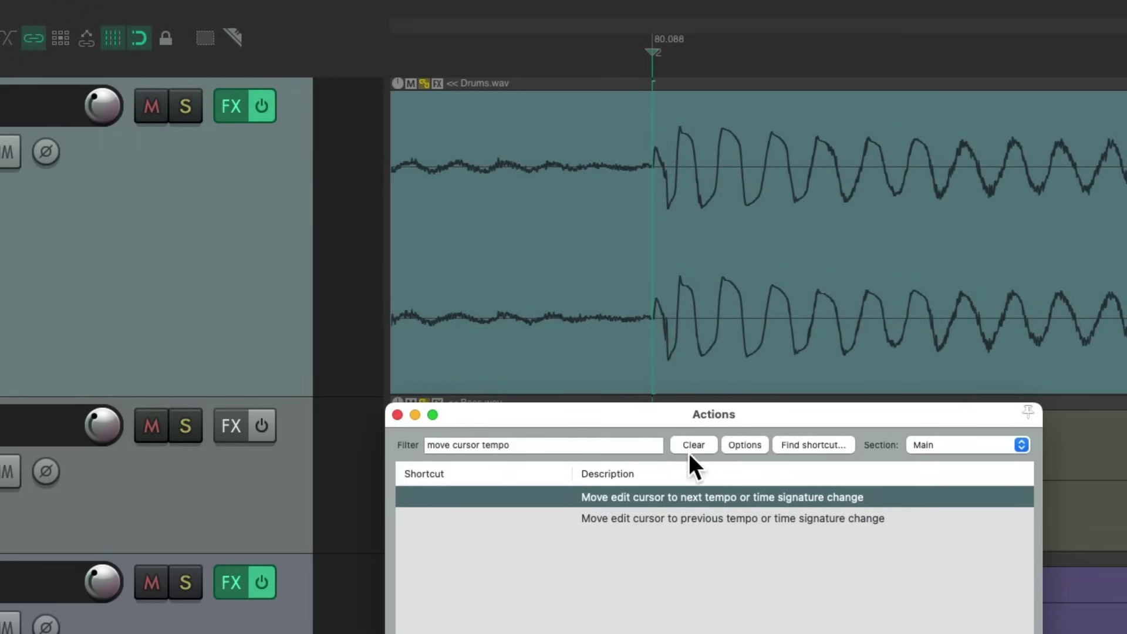
{"action": "double_click", "coordinate": [663, 497]}
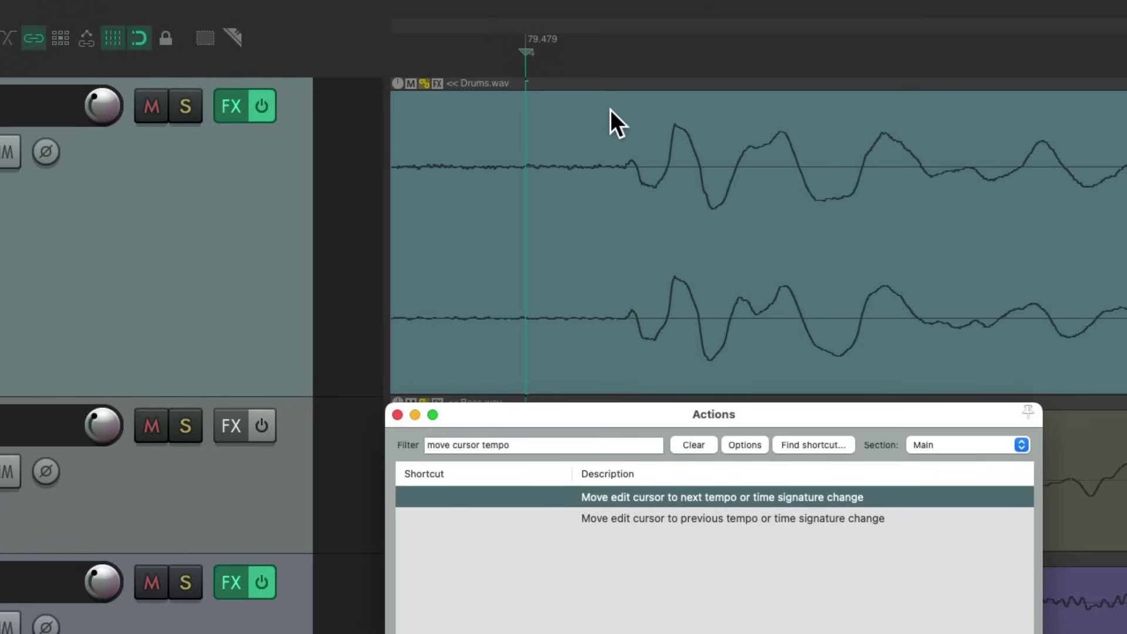
{"action": "scroll", "coordinate": [663, 125], "scroll_direction": "down", "scroll_amount": 10}
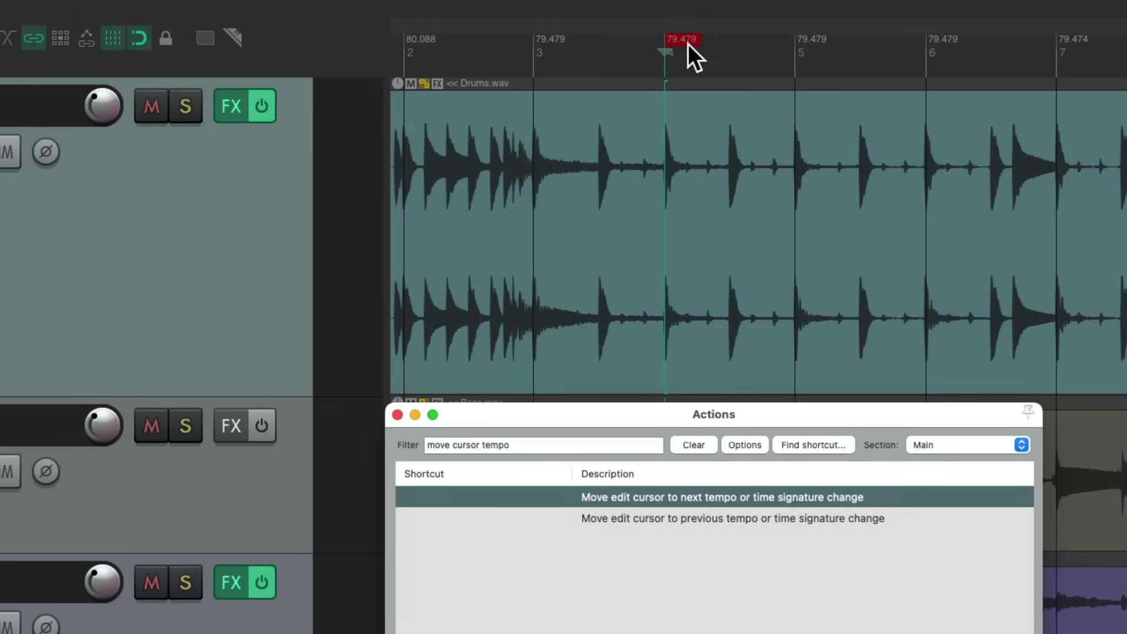
{"action": "left_click_drag", "start_coordinate": [686, 44], "coordinate": [763, 39]}
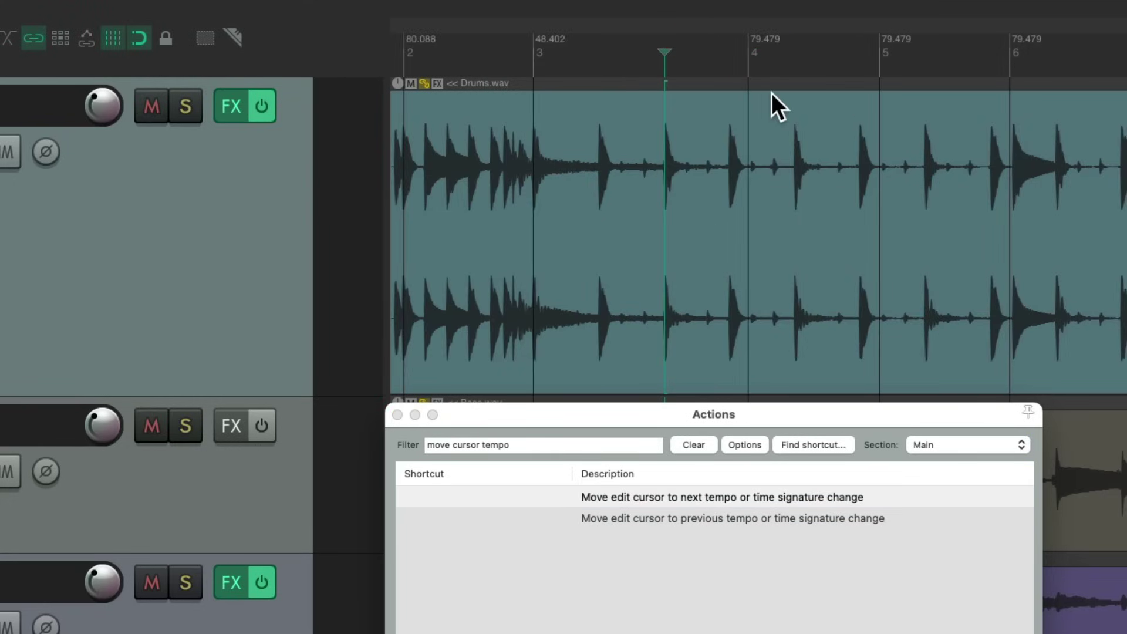
{"action": "key", "text": "super+z"}
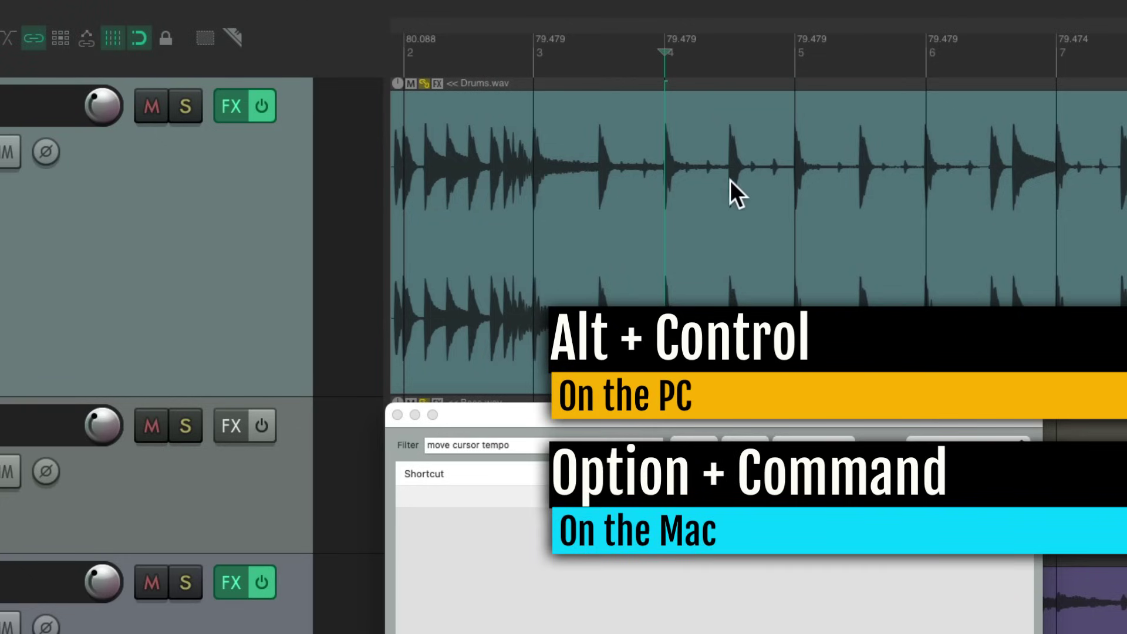
Step: Align the bar 4 tempo marker with its drum hit, undoing a first misplaced move
{"action": "mouse_move", "coordinate": [683, 40]}
{"action": "left_mouse_down"}
{"action": "mouse_move", "coordinate": [643, 41]}
{"action": "mouse_move", "coordinate": [721, 44]}
{"action": "left_mouse_up"}
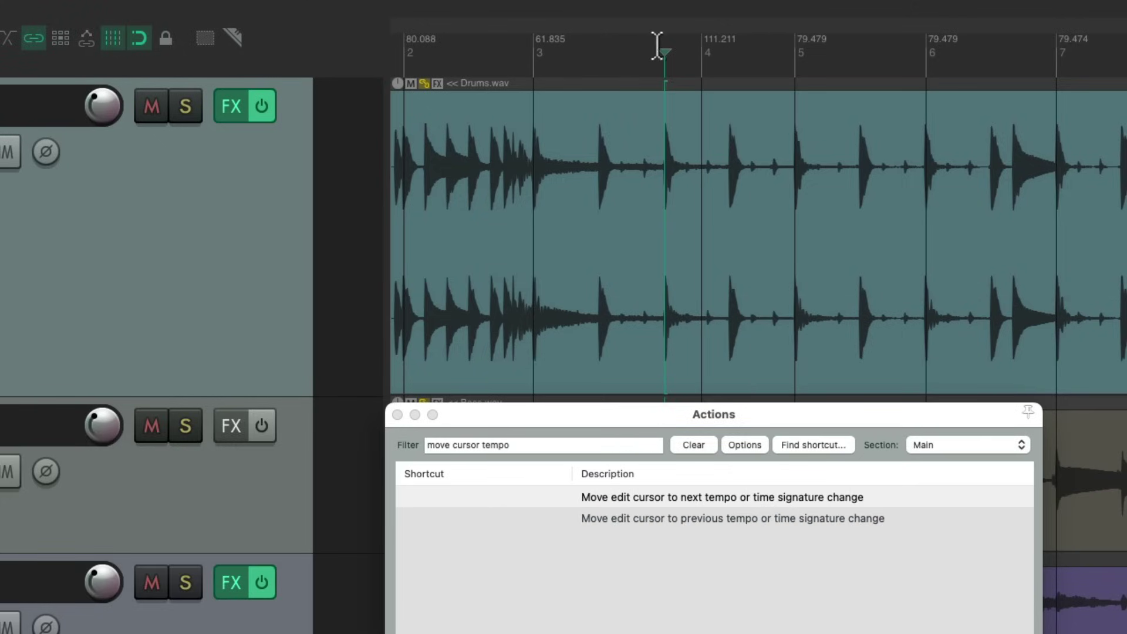
{"action": "key", "text": "ctrl+z"}
{"action": "scroll", "coordinate": [657, 275], "scroll_direction": "up", "scroll_amount": 10}
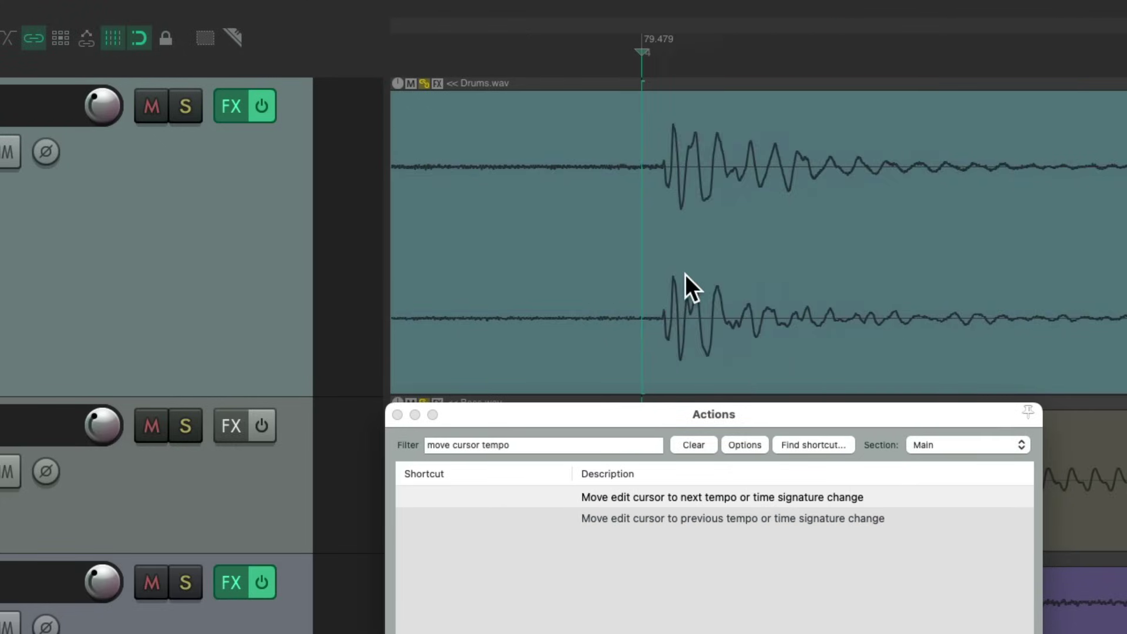
{"action": "scroll", "coordinate": [645, 289], "scroll_direction": "up", "scroll_amount": 1}
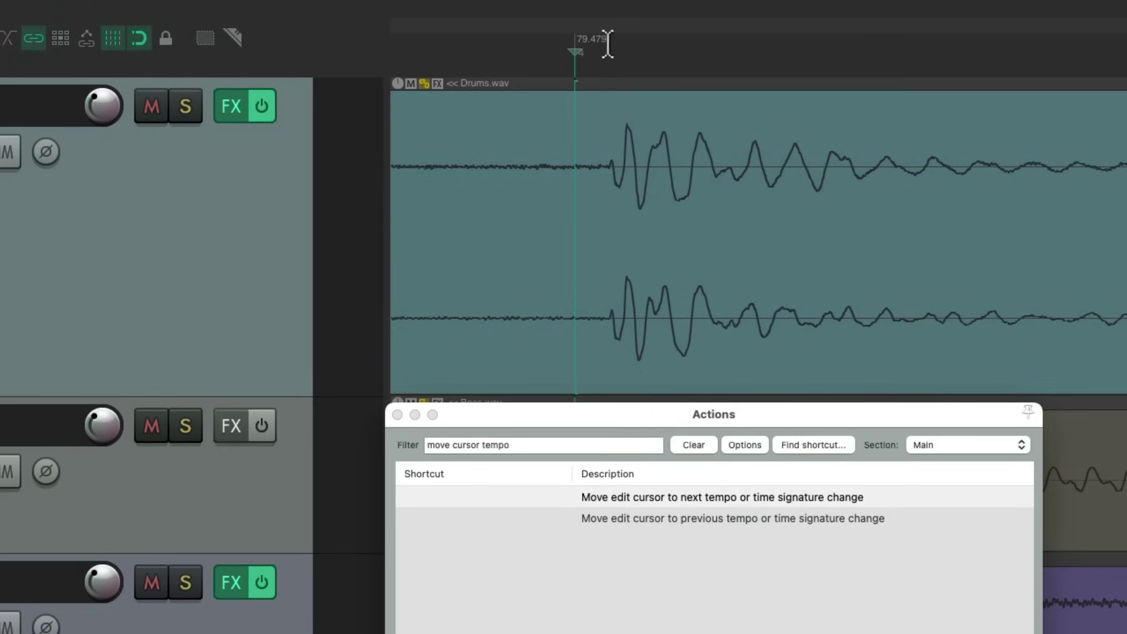
{"action": "left_click_drag", "start_coordinate": [590, 39], "coordinate": [624, 40]}
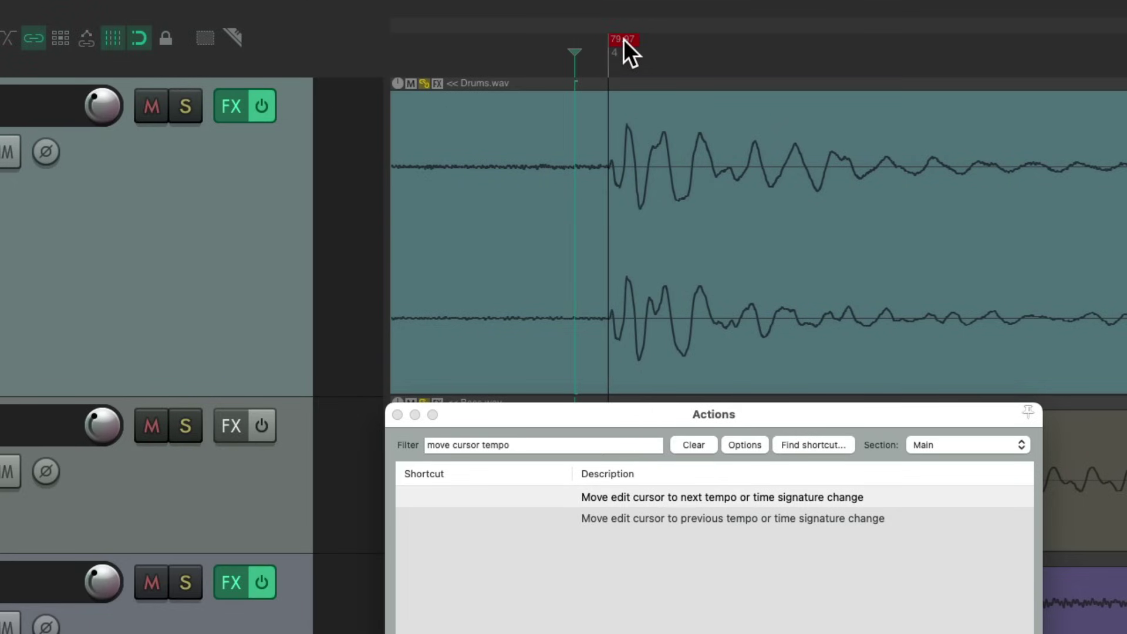
Step: Step through bars 5 and 6, aligning the bar 6 and bar 7 markers with drum hits
{"action": "double_click", "coordinate": [707, 492]}
{"action": "key", "text": "super+z"}
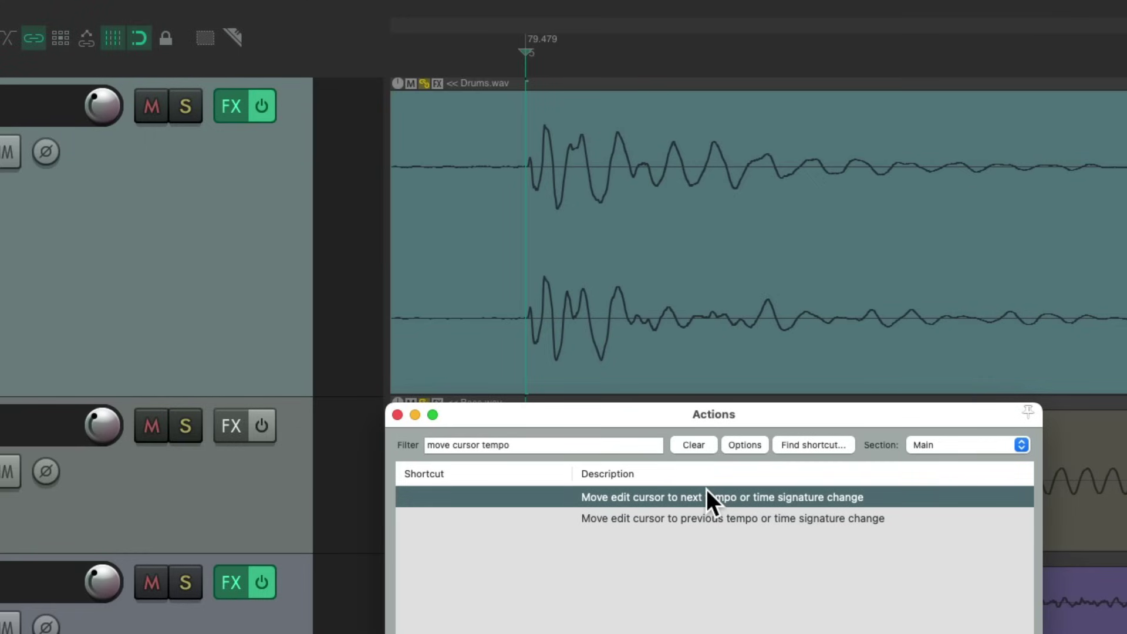
{"action": "key", "text": "super+z"}
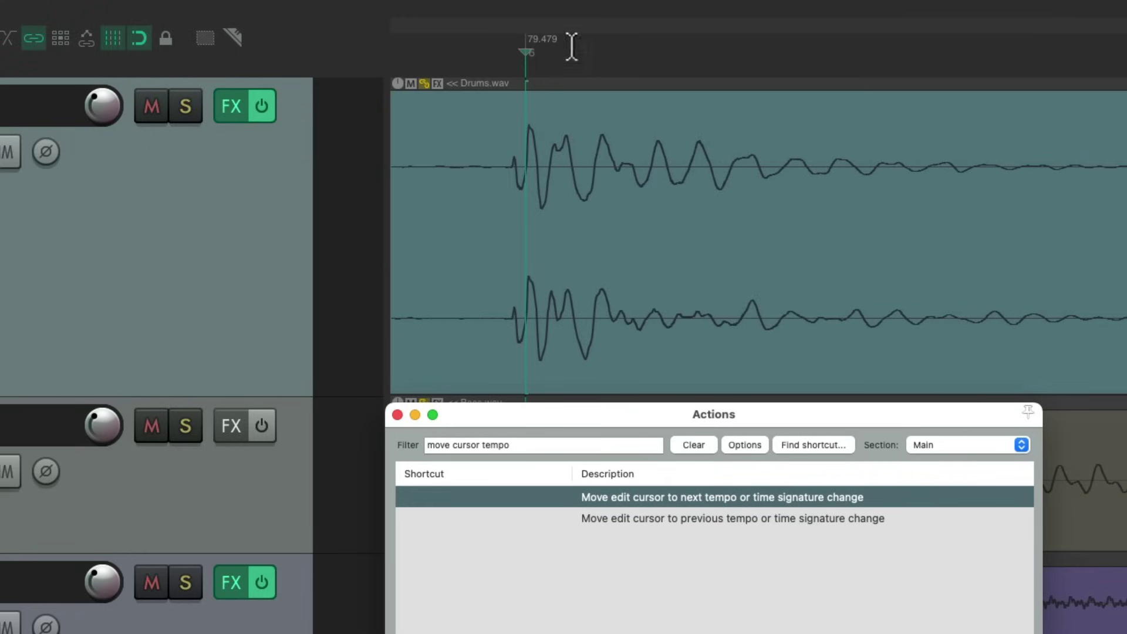
{"action": "left_click_drag", "start_coordinate": [545, 34], "coordinate": [524, 38]}
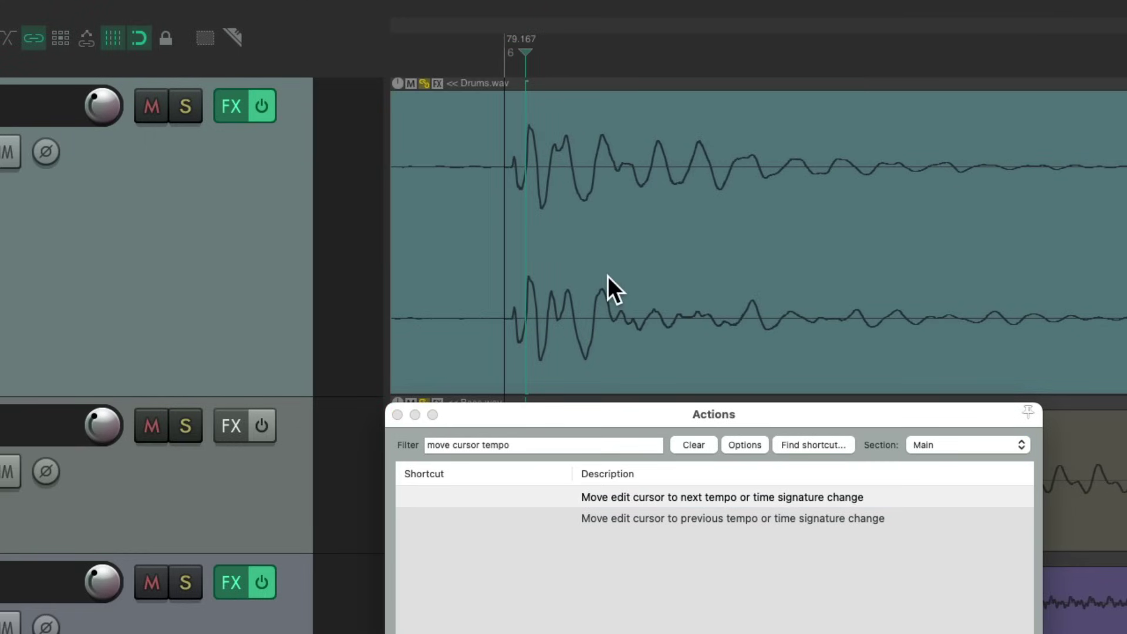
{"action": "double_click", "coordinate": [725, 493]}
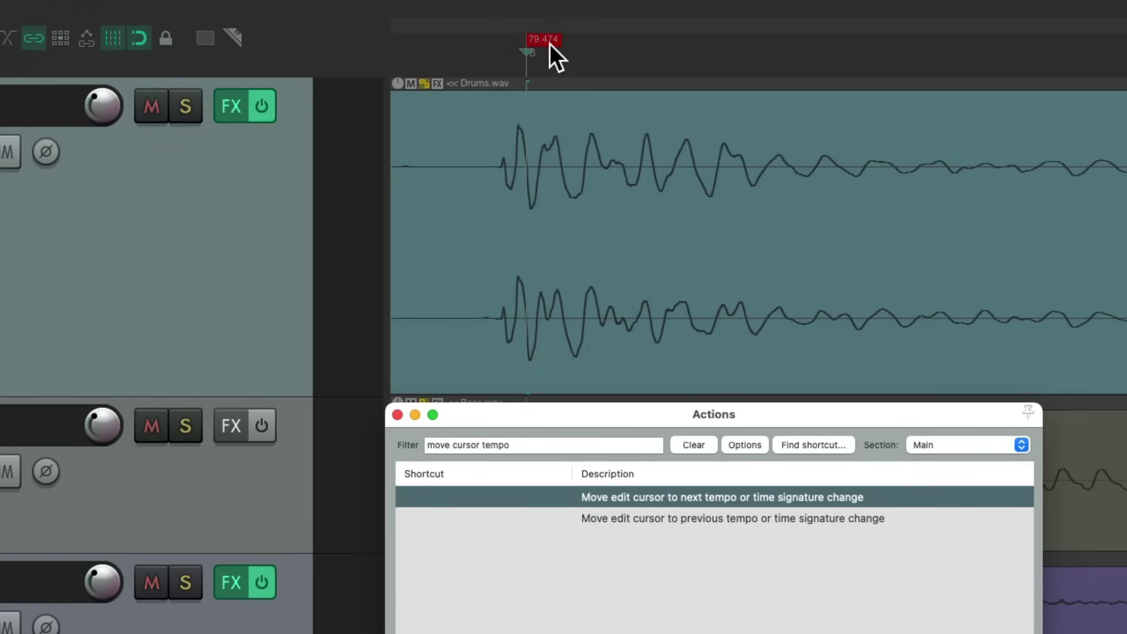
{"action": "mouse_move", "coordinate": [549, 44]}
{"action": "left_mouse_down"}
{"action": "mouse_move", "coordinate": [522, 41]}
{"action": "mouse_move", "coordinate": [579, 40]}
{"action": "left_mouse_up"}
Step: Align the tempo markers from bar 10 through bar 14 with the downbeats, ending at bar 15
{"action": "double_click", "coordinate": [738, 493]}
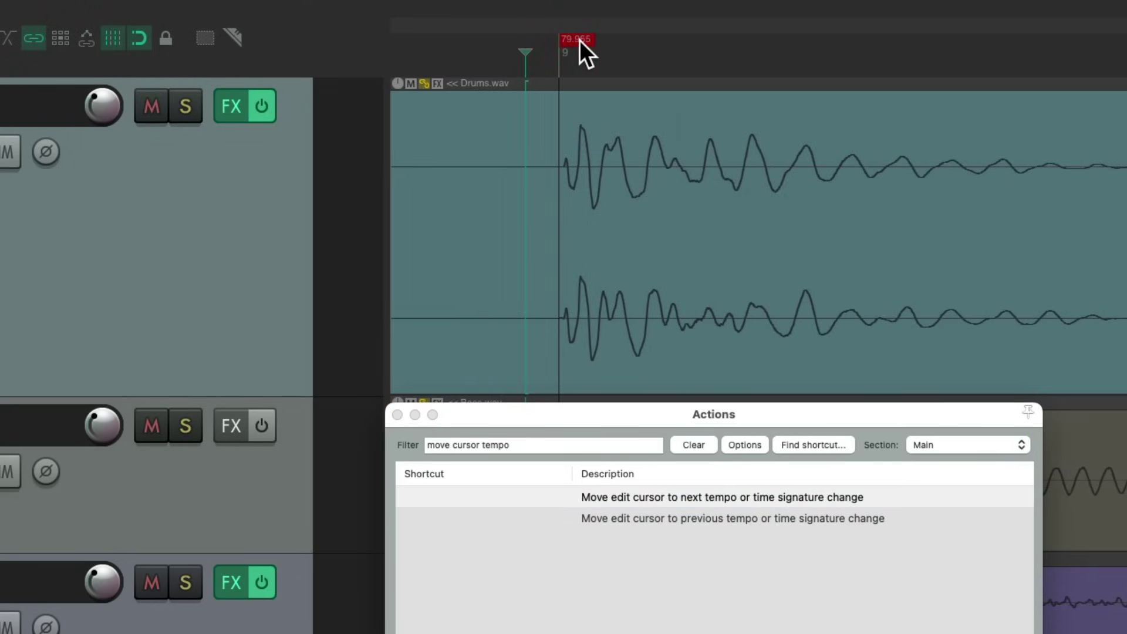
{"action": "double_click", "coordinate": [748, 496]}
{"action": "key", "text": "super+z"}
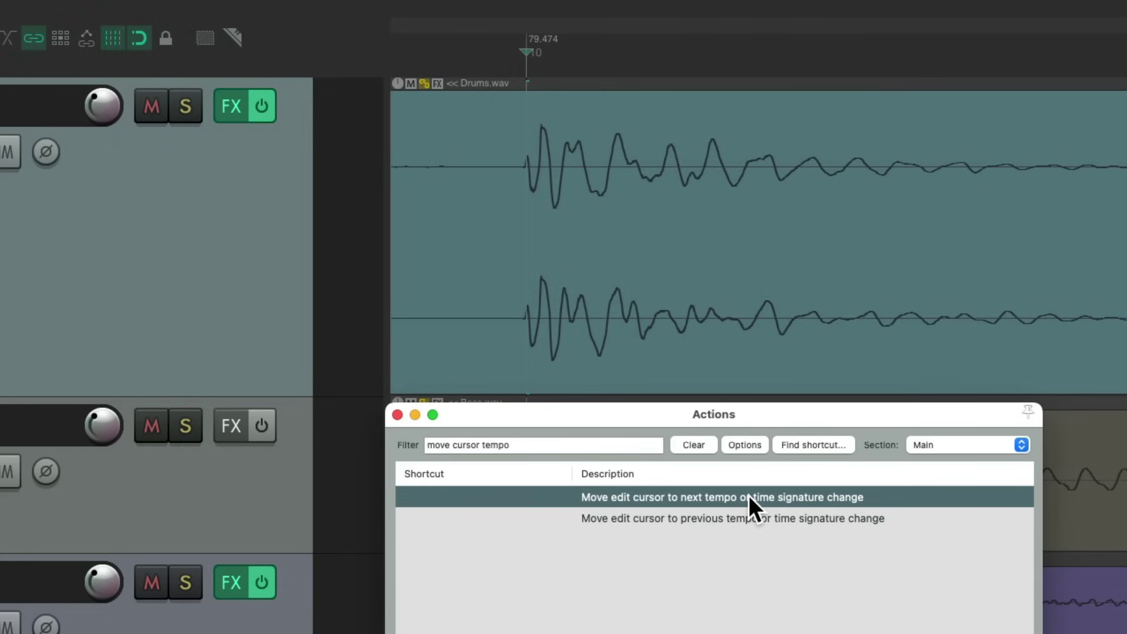
{"action": "left_click_drag", "start_coordinate": [546, 40], "coordinate": [477, 42]}
{"action": "double_click", "coordinate": [742, 495]}
{"action": "double_click", "coordinate": [693, 499]}
{"action": "double_click", "coordinate": [743, 492]}
{"action": "double_click", "coordinate": [763, 493]}
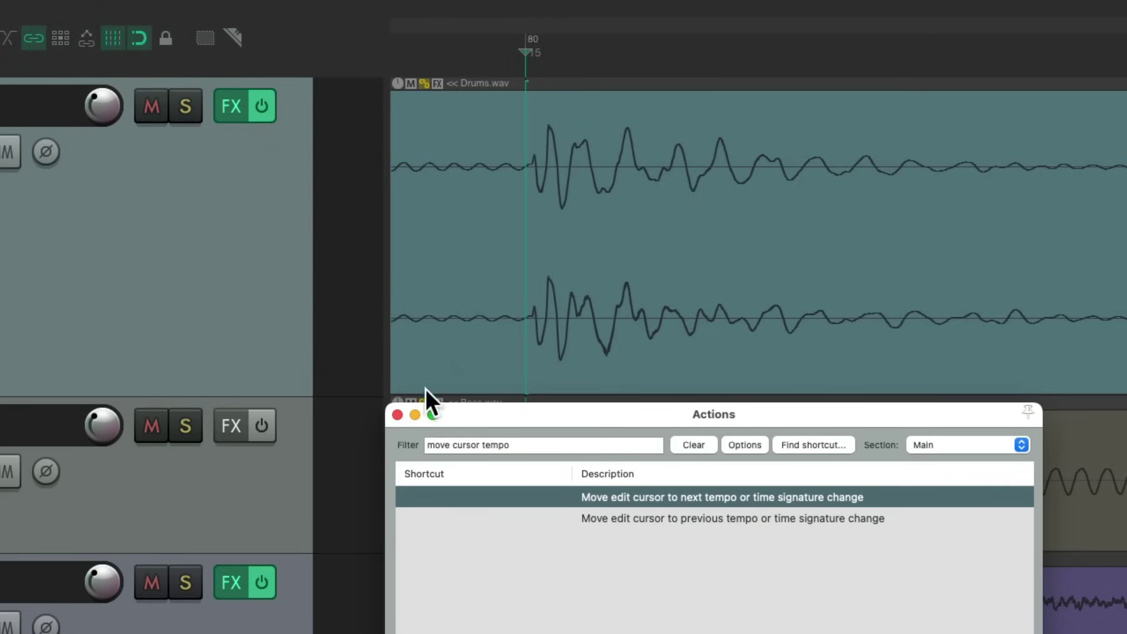
Step: Close the Actions window and play back all four tracks to hear the new alignment
{"action": "left_click", "coordinate": [397, 415]}
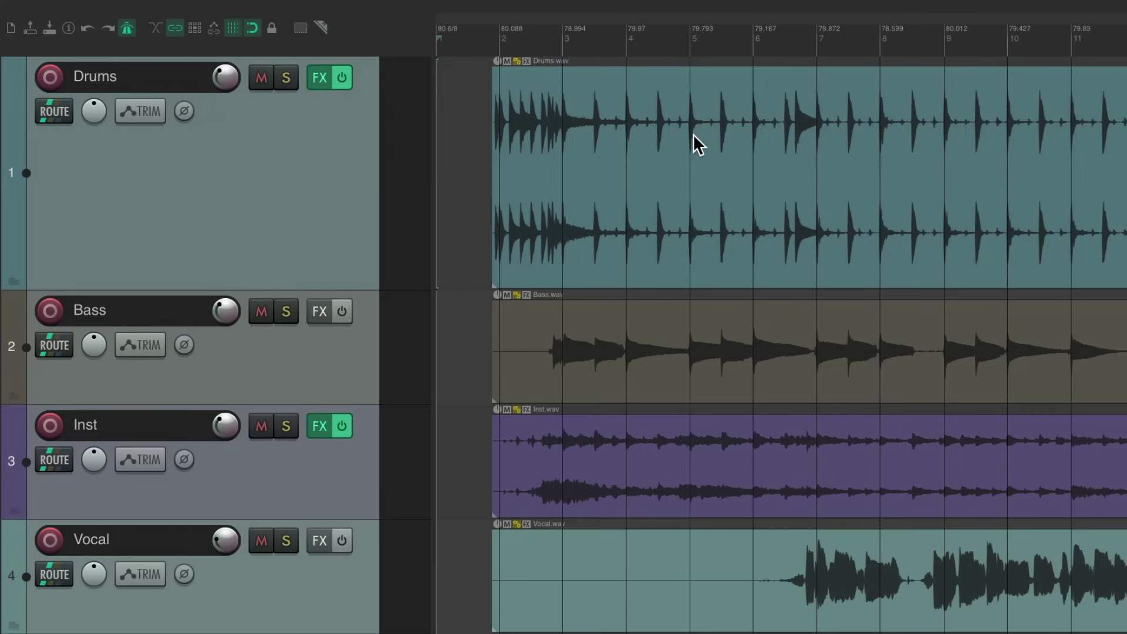
{"action": "key", "text": "space"}
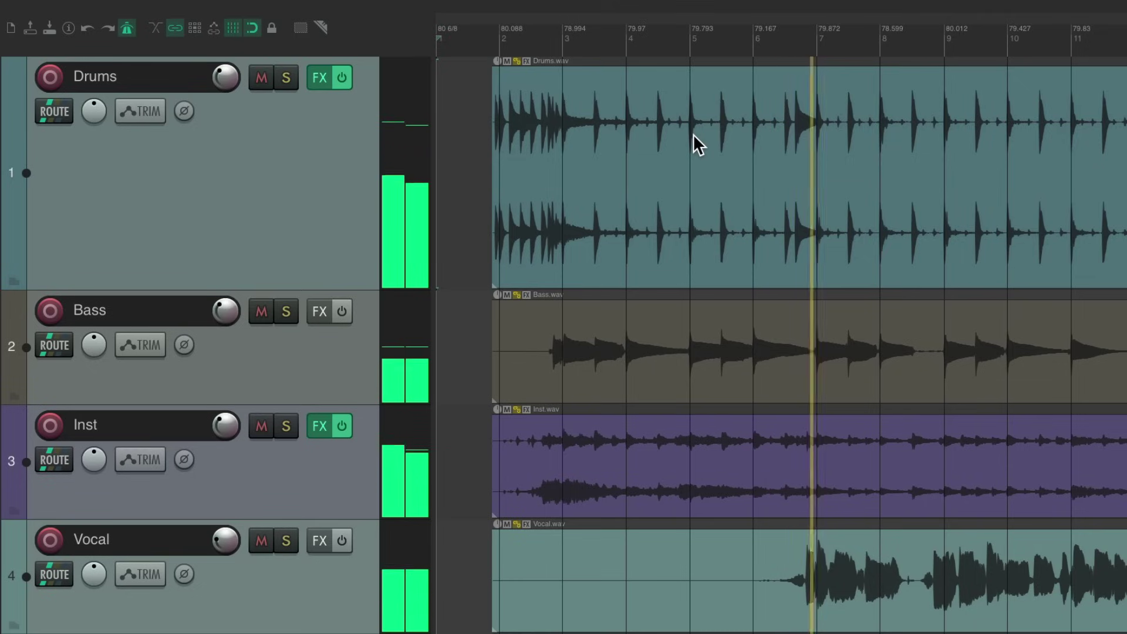
{"action": "scroll", "coordinate": [686, 157], "scroll_direction": "right", "scroll_amount": 4}
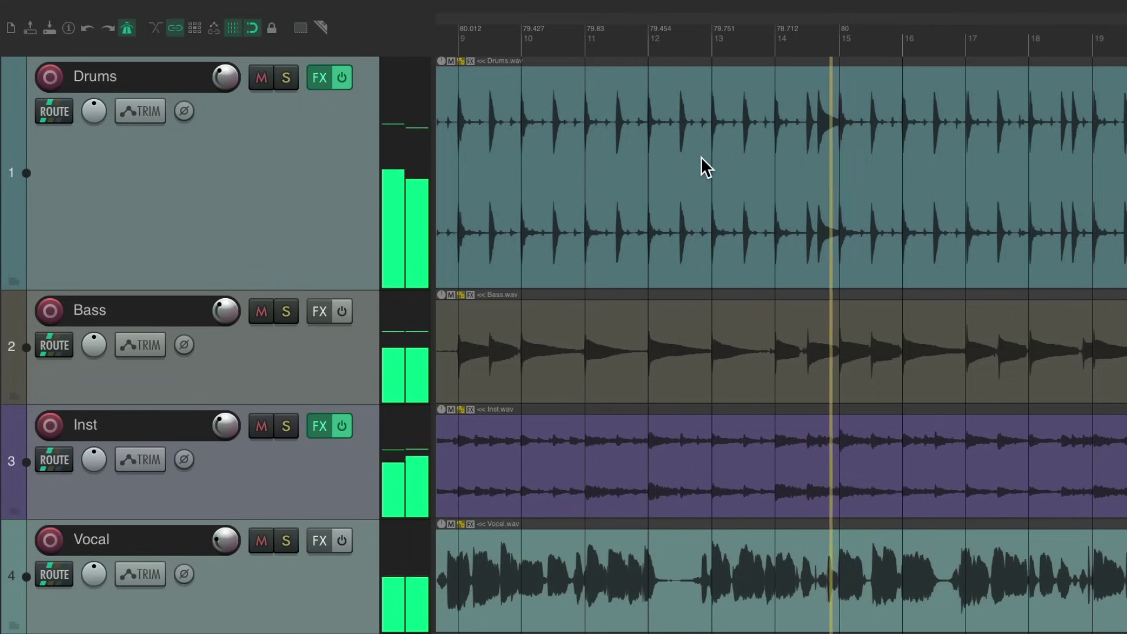
{"action": "key", "text": "space"}
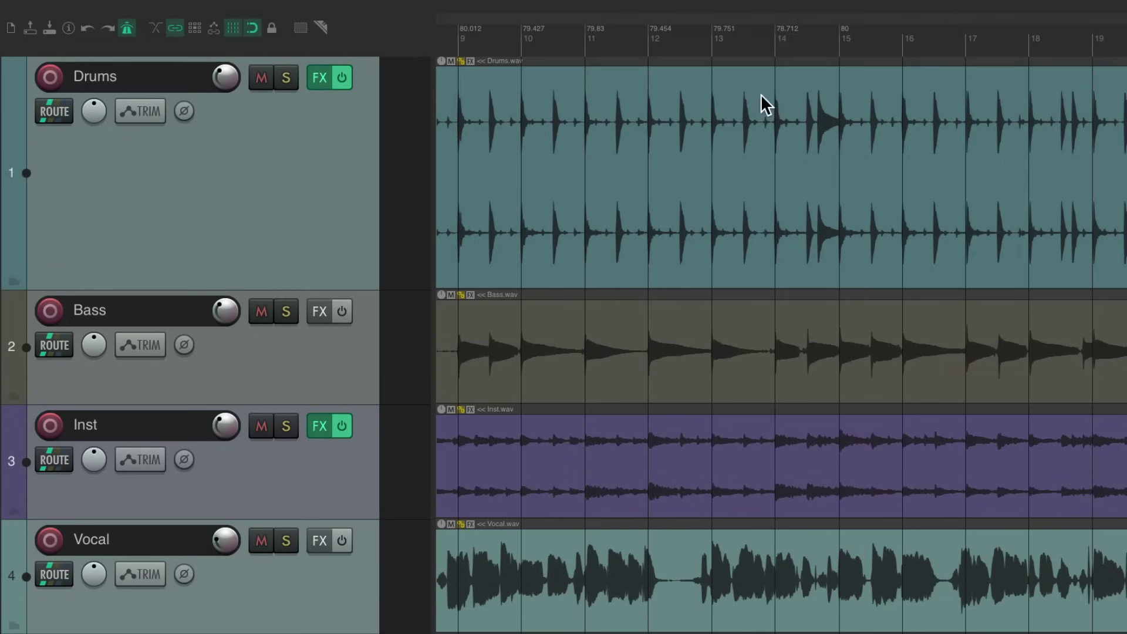
{"action": "scroll", "coordinate": [752, 154], "scroll_direction": "left", "scroll_amount": 10}
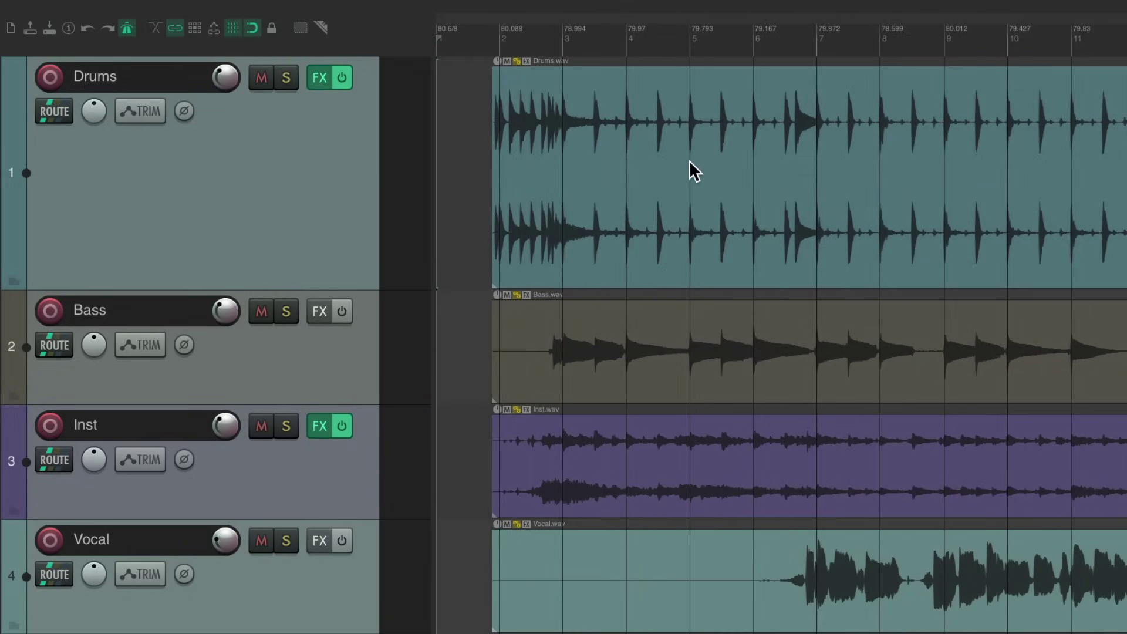